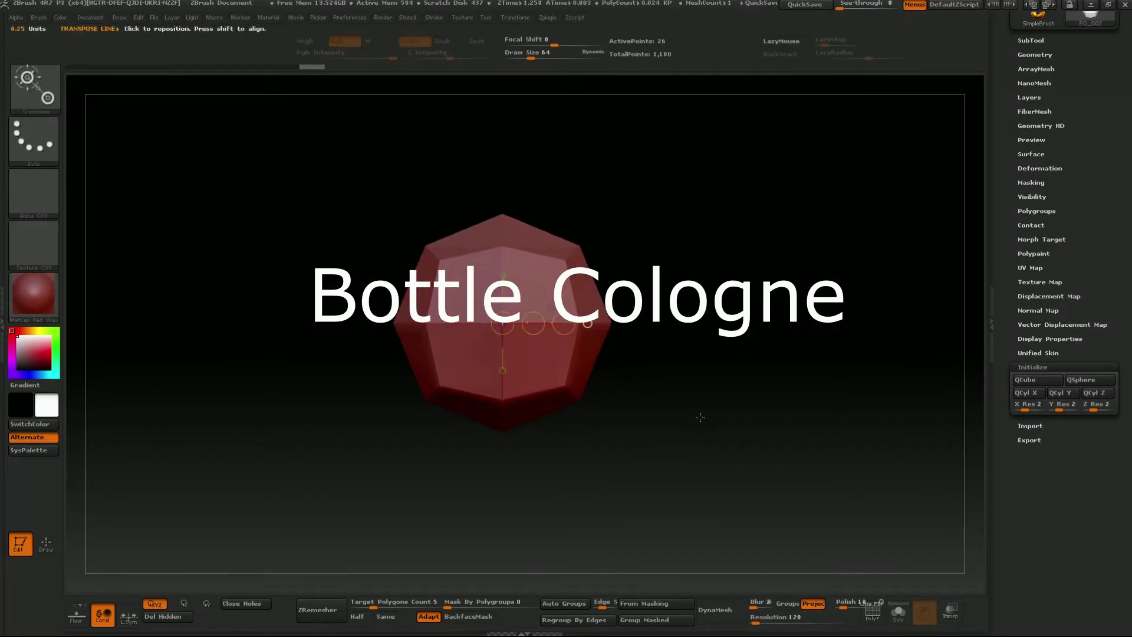
# Switch to the ZModeler brush with a grey material and inset the block's front face.
pyautogui.click(35, 88)
pyautogui.click(303, 354)
pyautogui.click(33, 295)
pyautogui.click(101, 405)
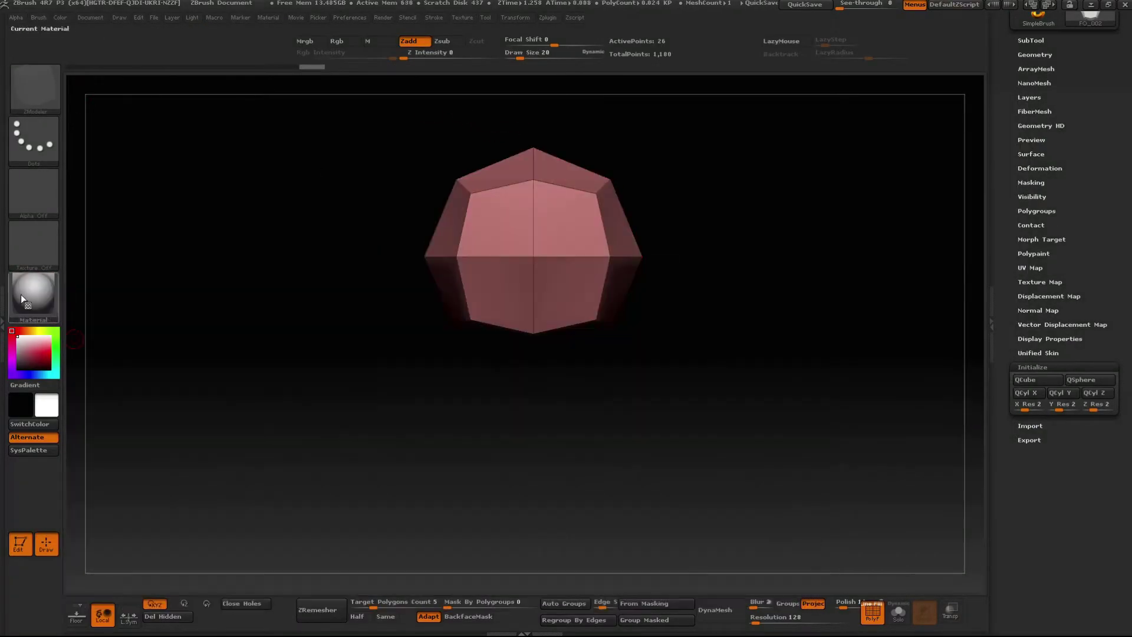
pyautogui.press('space')
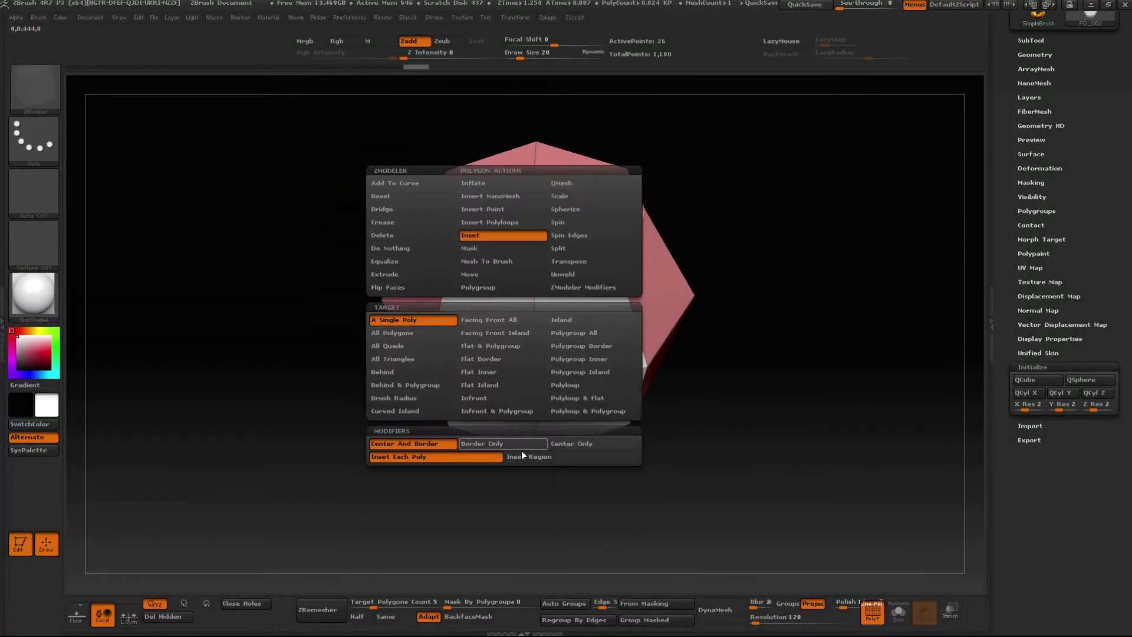
pyautogui.click(521, 455)
pyautogui.moveTo(531, 379)
pyautogui.mouseDown()
pyautogui.moveTo(534, 407)
pyautogui.moveTo(506, 446)
pyautogui.mouseUp()
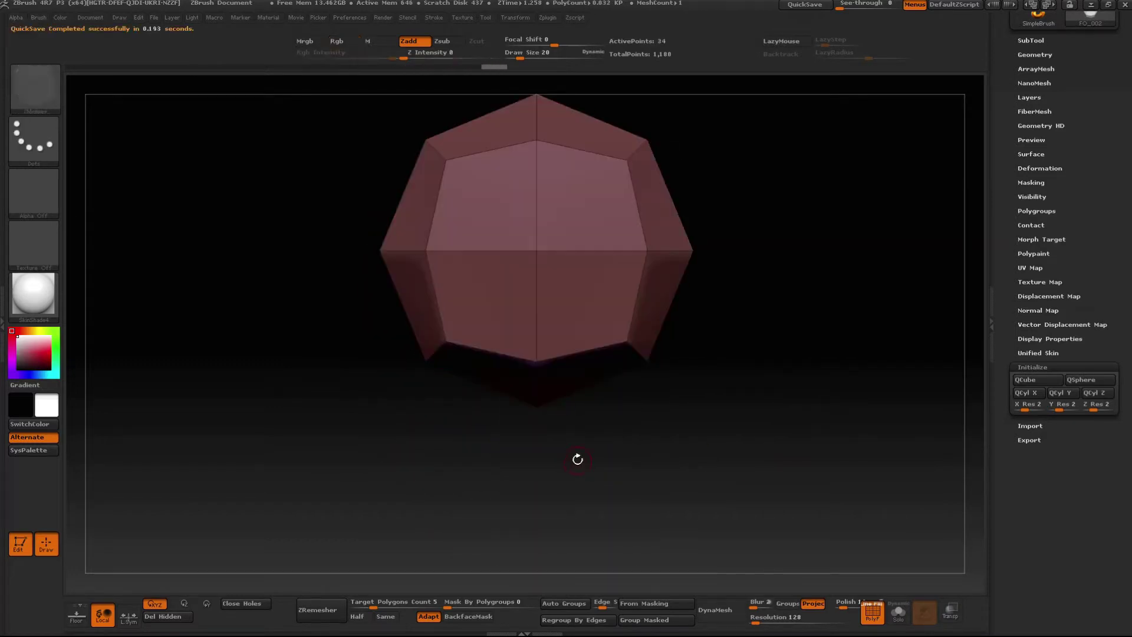
# Extrude a face from the block's bottom, mask the top, and scale the extrusion into a narrower neck.
pyautogui.press('q')
pyautogui.moveTo(624, 455)
pyautogui.mouseDown()
pyautogui.moveTo(518, 329)
pyautogui.moveTo(548, 407)
pyautogui.mouseUp()
pyautogui.press('space')
pyautogui.keyDown('shift'); pyautogui.moveTo(590, 448); pyautogui.dragTo(603, 467); pyautogui.keyUp('shift')
pyautogui.keyDown('ctrl'); pyautogui.click(692, 367); pyautogui.keyUp('ctrl')
pyautogui.press('w')
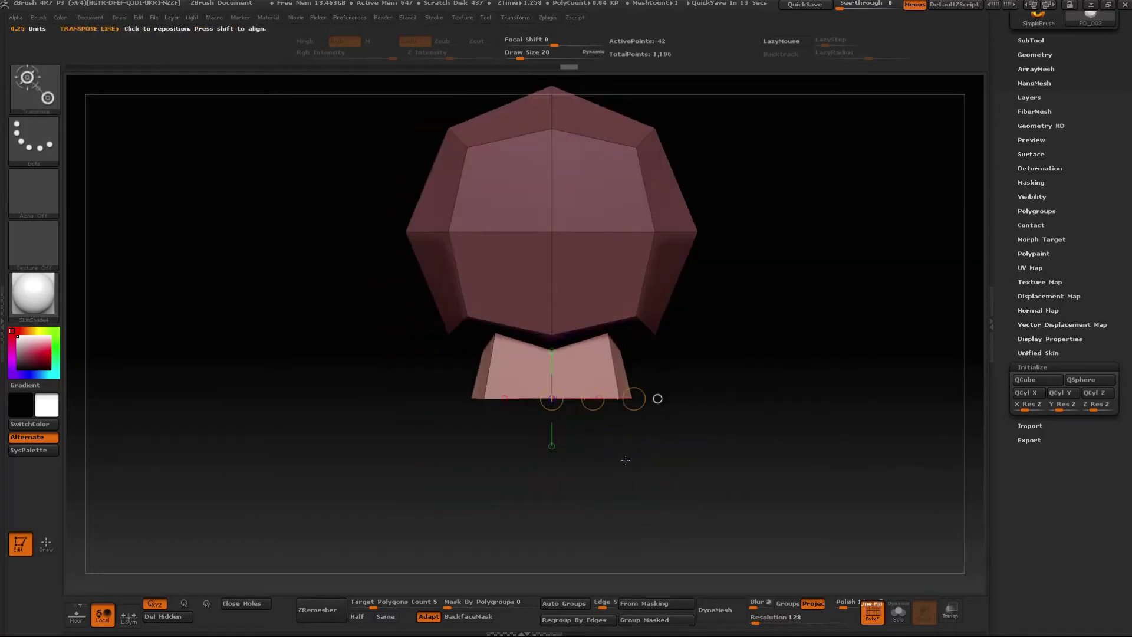
pyautogui.moveTo(626, 460)
pyautogui.keyDown('shift'); pyautogui.mouseDown()
pyautogui.moveTo(593, 467)
pyautogui.moveTo(551, 426)
pyautogui.mouseUp(); pyautogui.keyUp('shift')
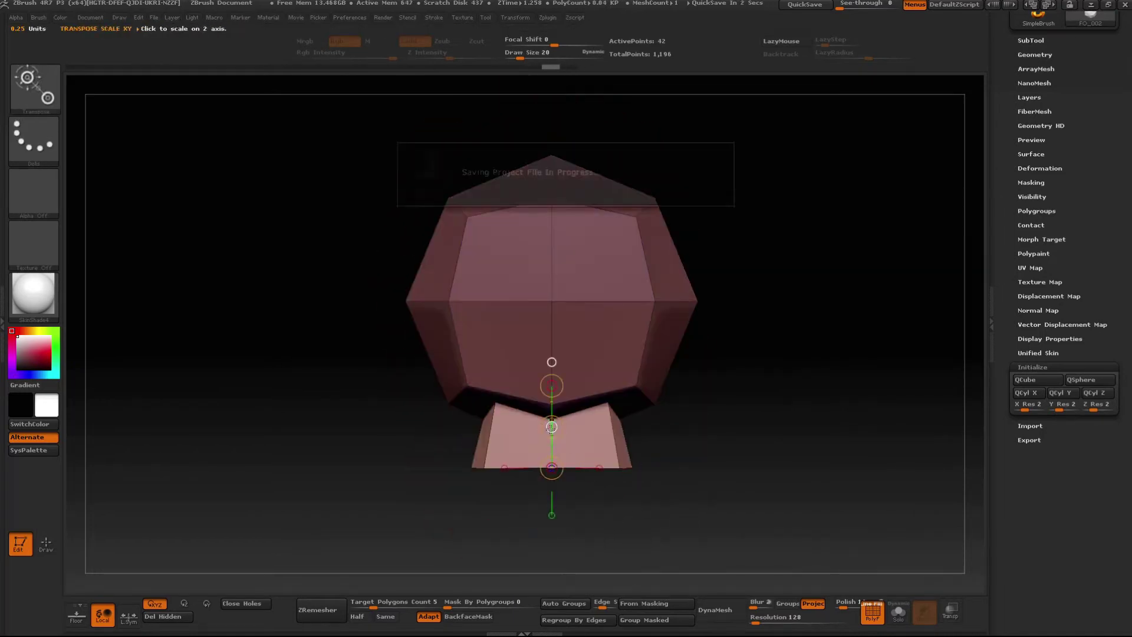
pyautogui.keyDown('ctrl'); pyautogui.click(738, 456); pyautogui.keyUp('ctrl')
pyautogui.press('q')
pyautogui.click(516, 17)
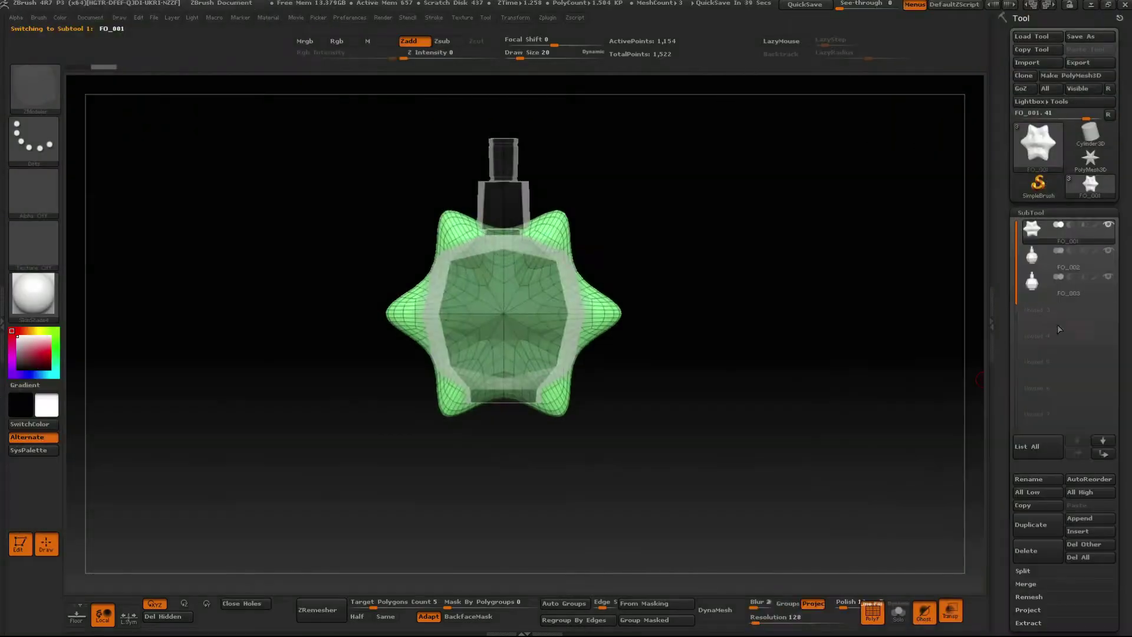
# Create a new Z-axis cylinder (QCyl Z) as the start of the rubber bulb.
pyautogui.click(1091, 237)
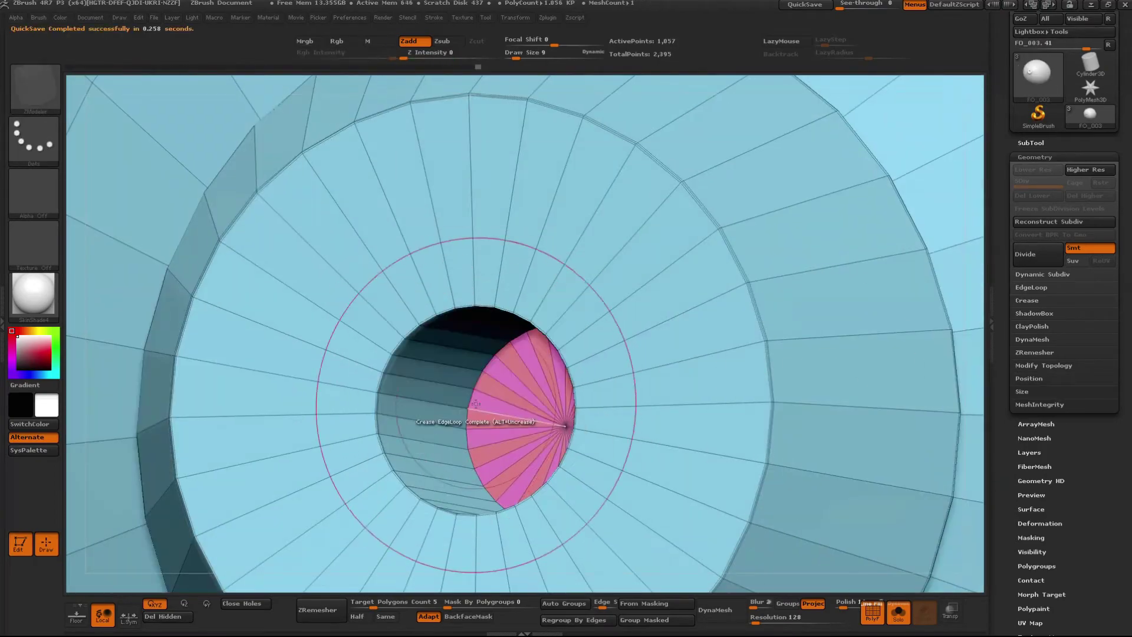
# Hide all but the cylinder's nozzle end and extrude its ring edge loop outward.
pyautogui.moveTo(476, 404); pyautogui.dragTo(369, 282)
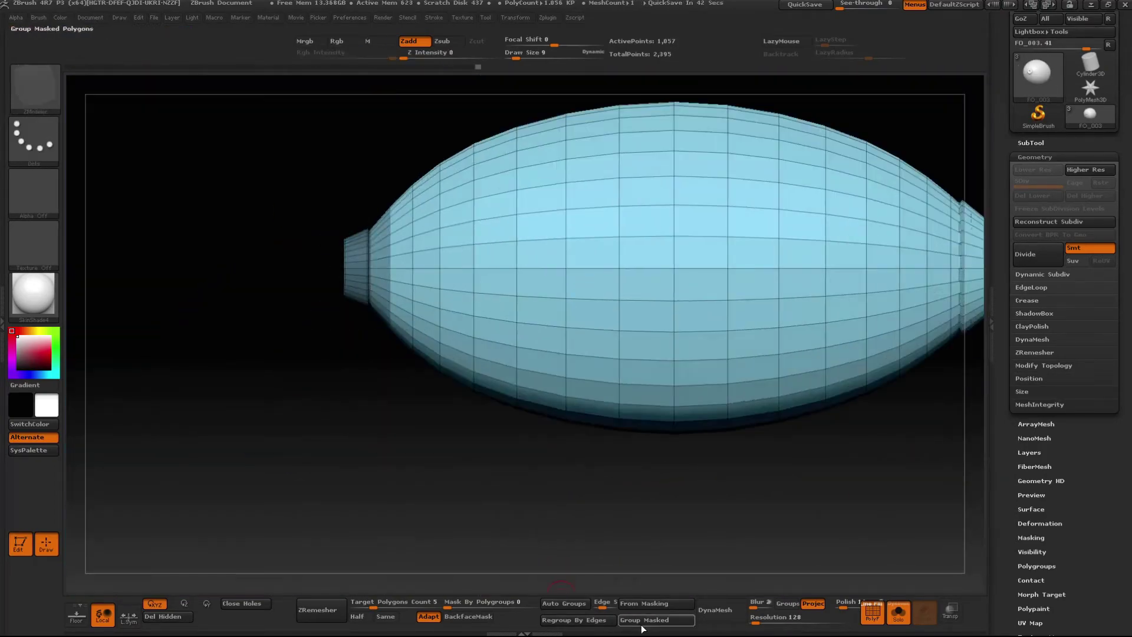
pyautogui.keyDown('ctrl'); pyautogui.keyDown('shift'); pyautogui.moveTo(576, 189); pyautogui.dragTo(825, 346); pyautogui.keyUp('shift'); pyautogui.keyUp('ctrl')
pyautogui.moveTo(767, 472); pyautogui.dragTo(413, 334)
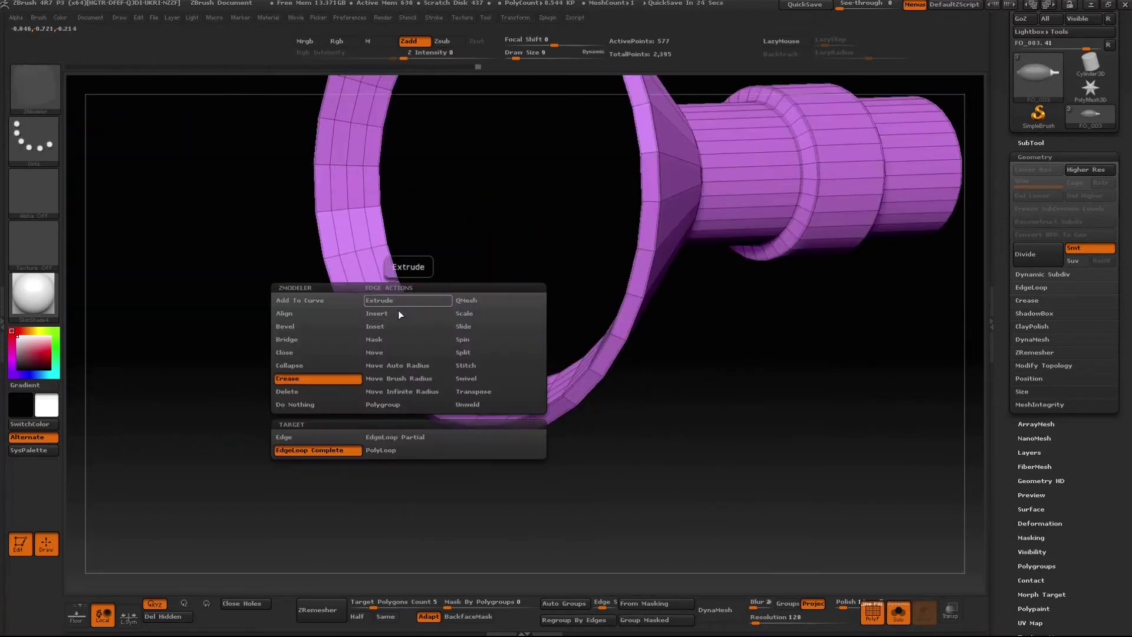
pyautogui.click(398, 302)
pyautogui.moveTo(413, 248); pyautogui.dragTo(714, 354)
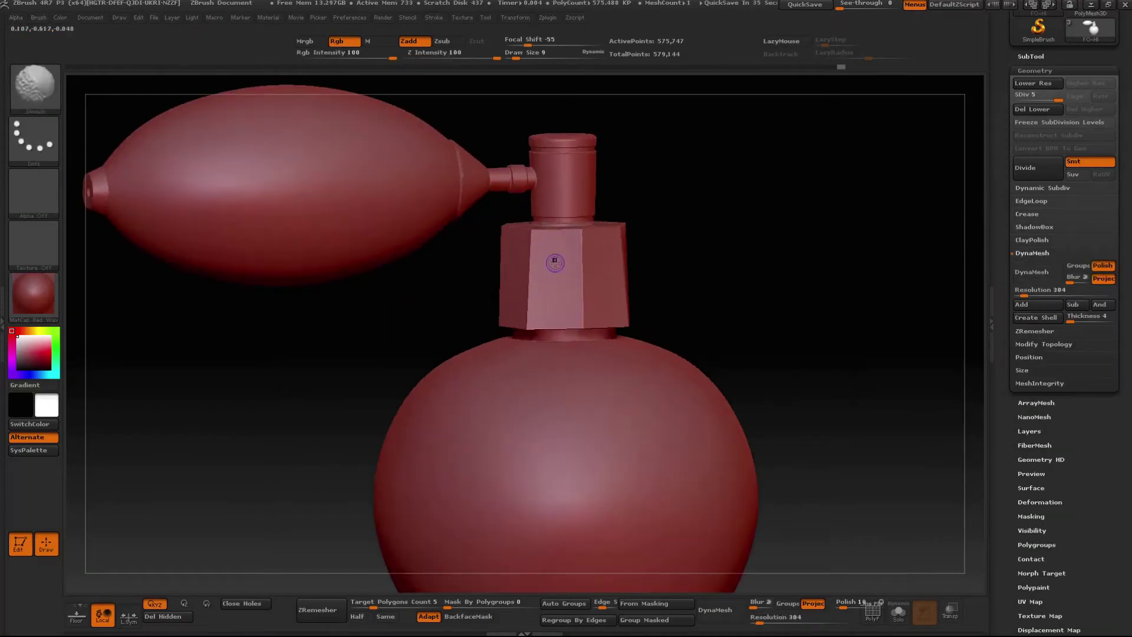
# Dismiss the freeze-subdivision prompt and remesh the part as a denser DynaMesh.
pyautogui.click(907, 297)
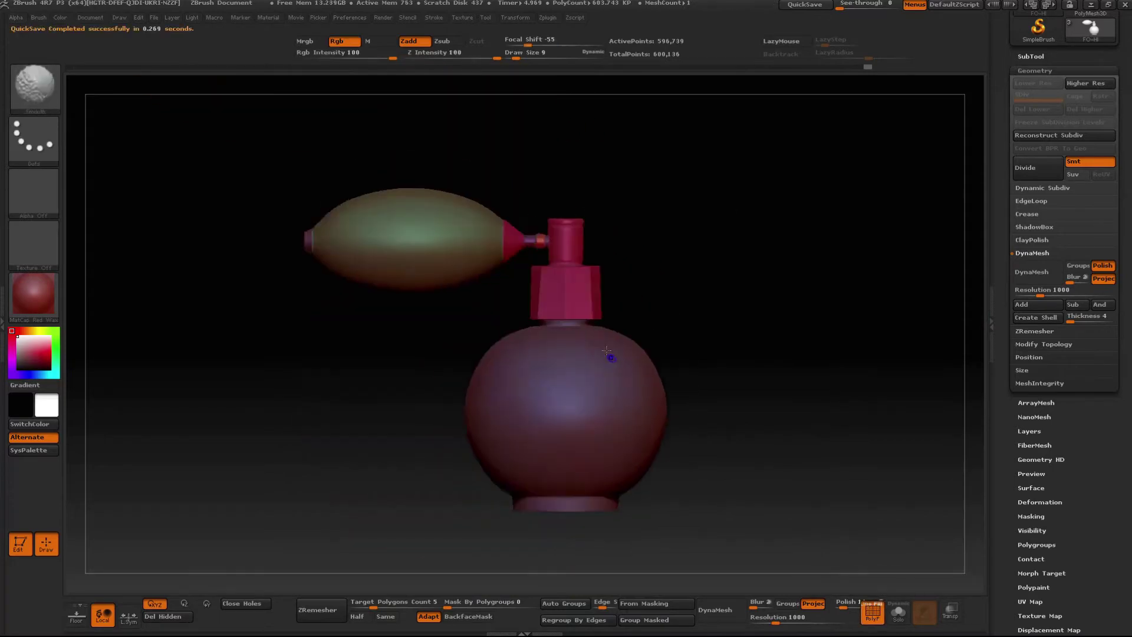
pyautogui.press('b')
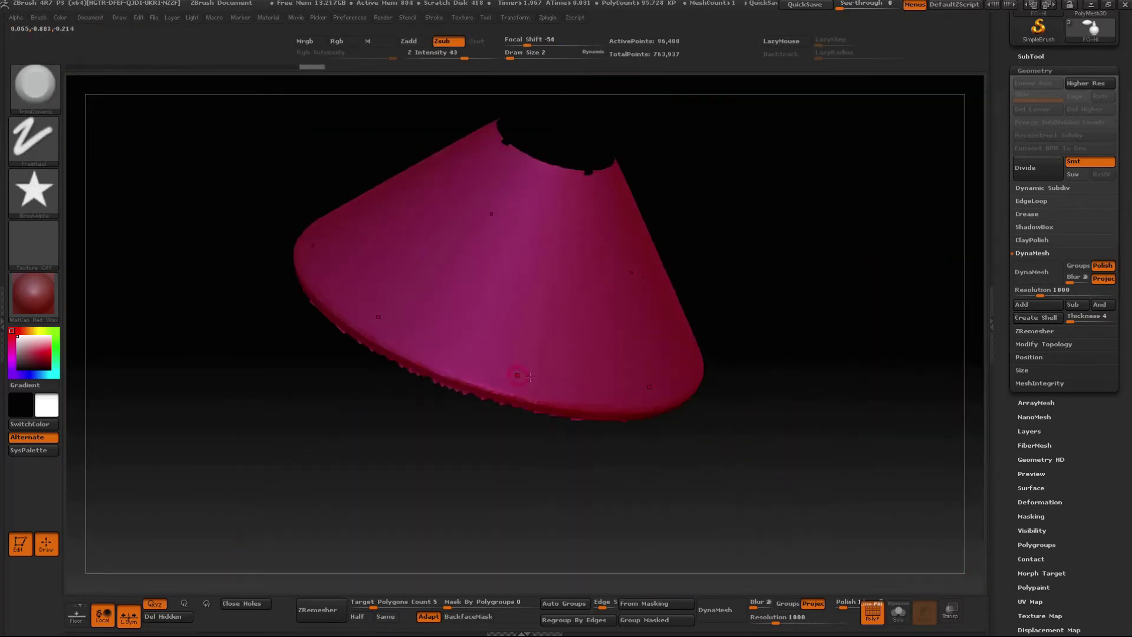
# Rotate the cone piece upright to a front view.
pyautogui.moveTo(595, 259); pyautogui.dragTo(551, 391)
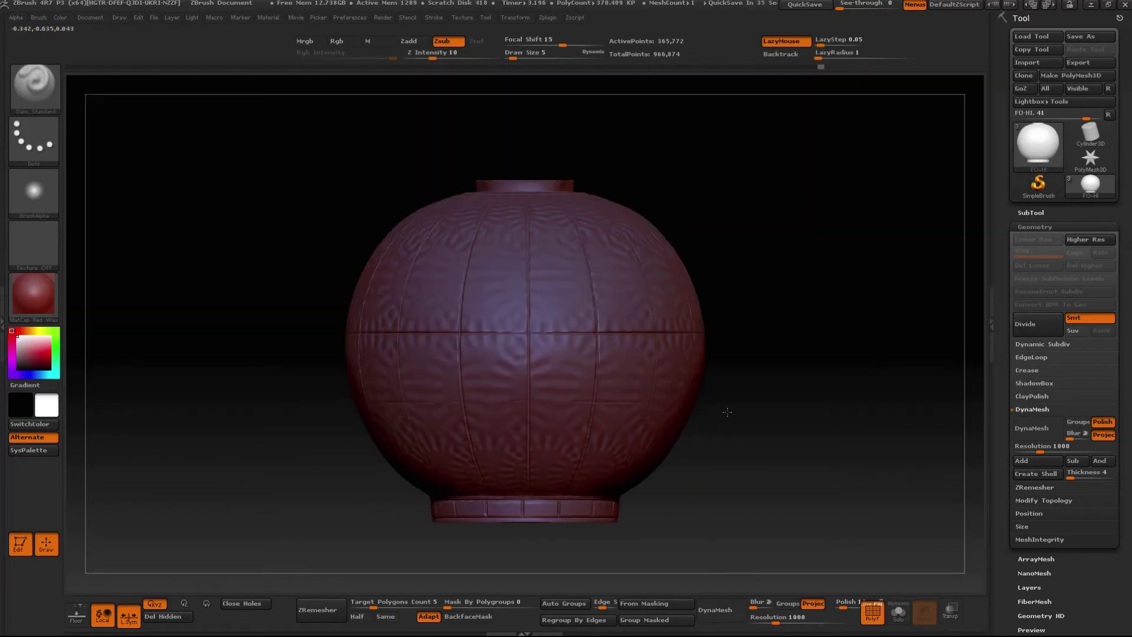
# Turn the bottle to a side view, delete the body's lower subdivision levels, and zoom in.
pyautogui.moveTo(728, 412); pyautogui.dragTo(503, 307)
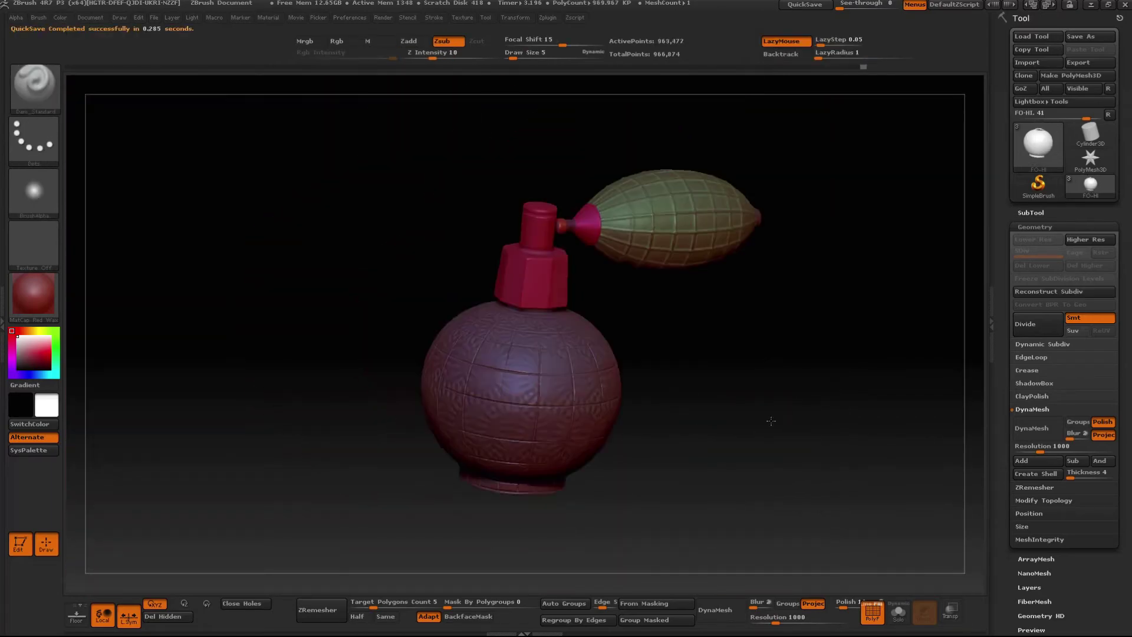
pyautogui.moveTo(771, 420); pyautogui.dragTo(1034, 214)
pyautogui.click(1042, 270)
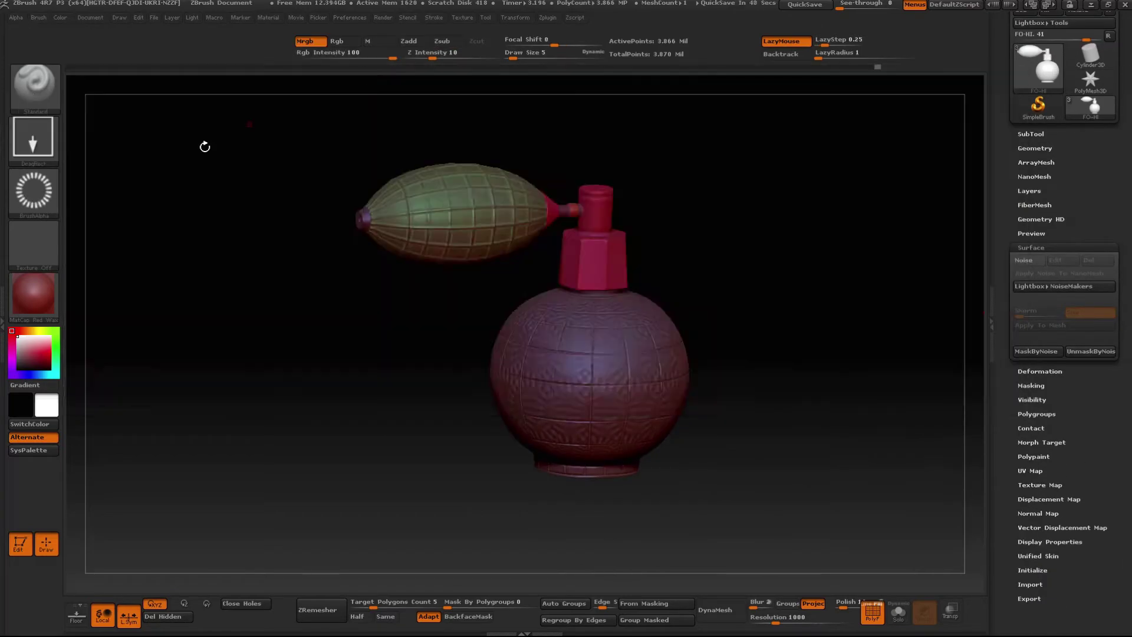
pyautogui.moveTo(203, 145); pyautogui.dragTo(632, 400)
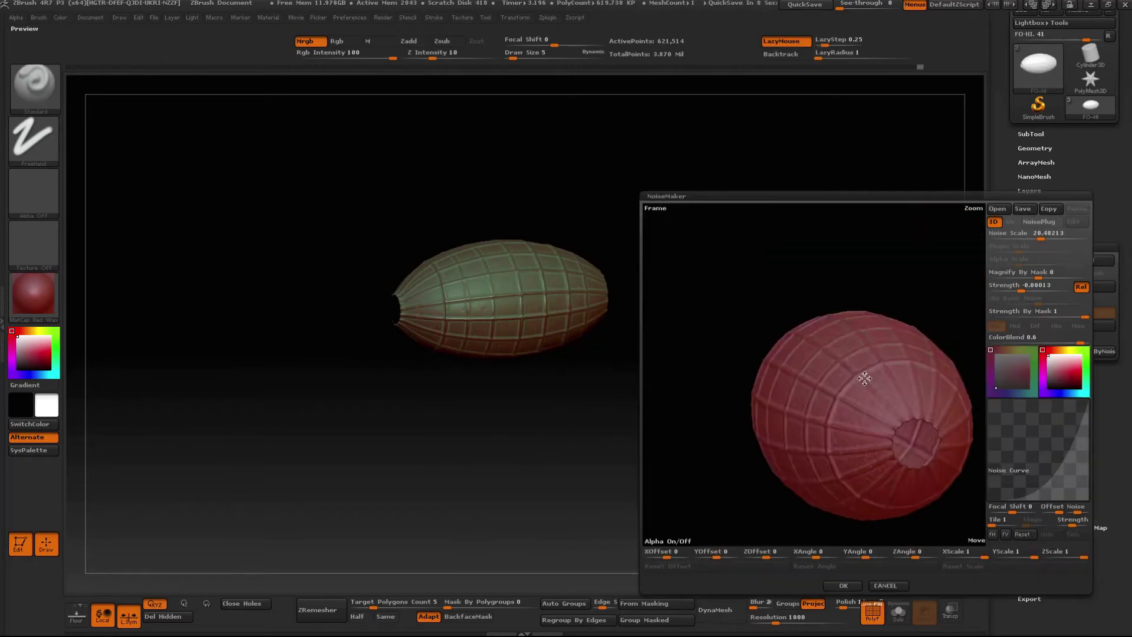
# Adjust the noise strength, reset the noise curve and accept, then import an image texture.
pyautogui.click(1021, 287)
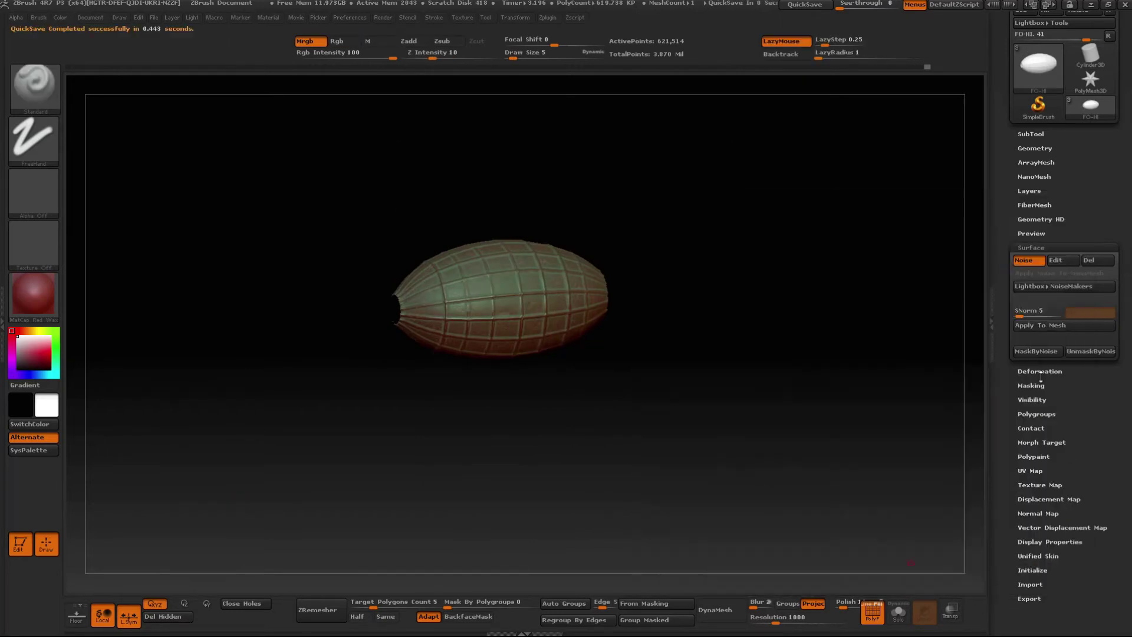
pyautogui.click(1025, 536)
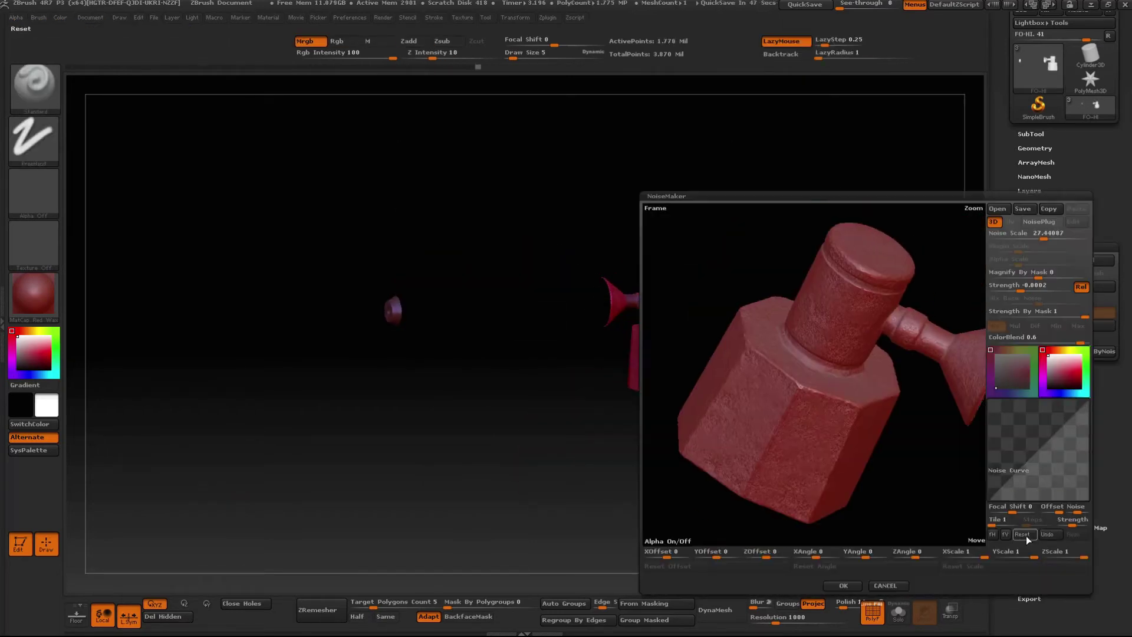
pyautogui.click(1020, 288)
pyautogui.click(886, 586)
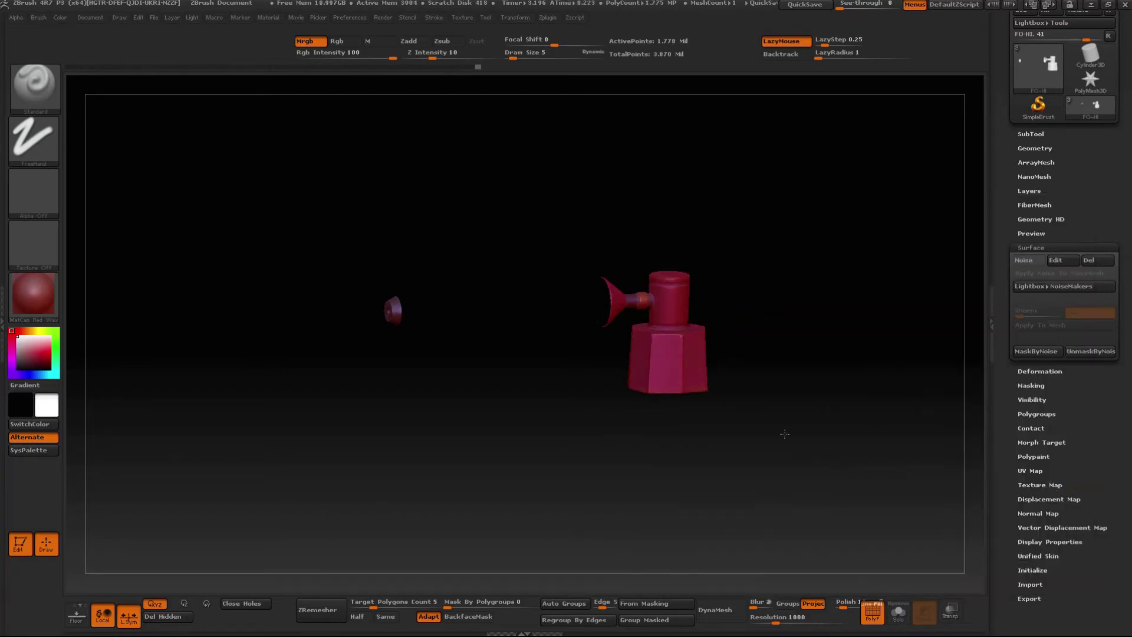
pyautogui.click(33, 244)
pyautogui.click(113, 468)
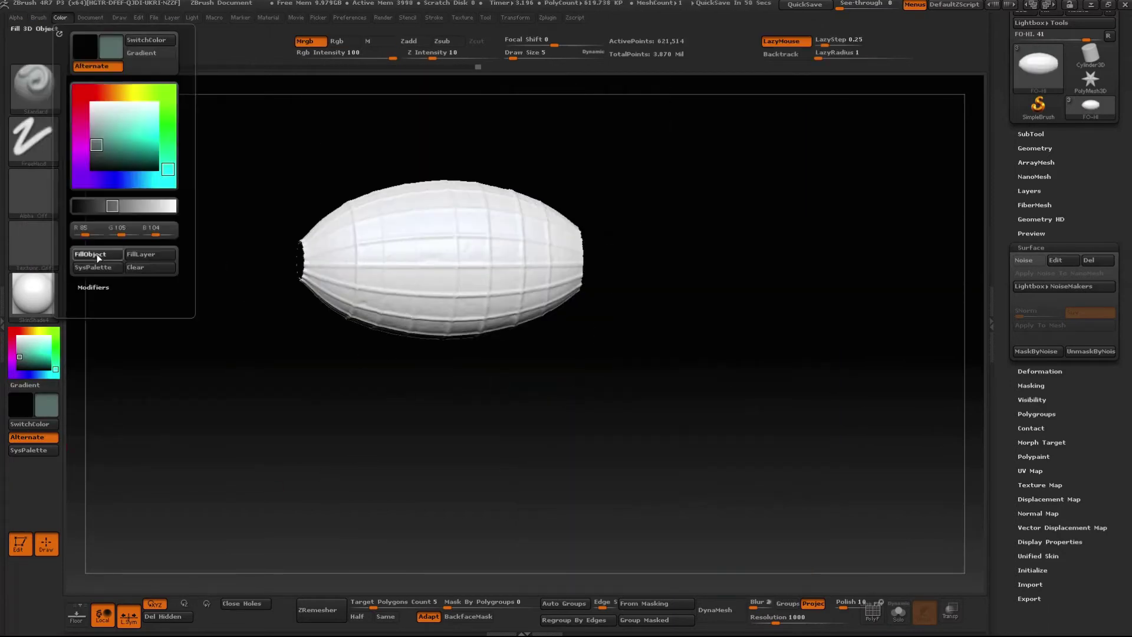
# Fill the bulb teal, blur the cavity mask, set Rgb Intensity 15, and hide the mask display.
pyautogui.click(98, 257)
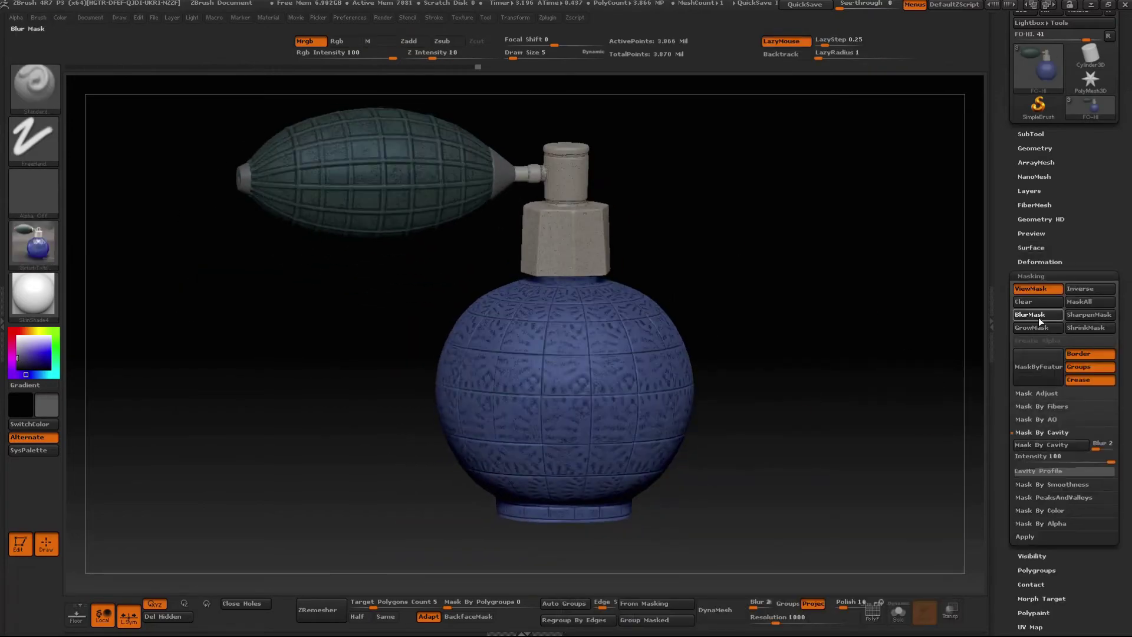
pyautogui.click(1040, 321)
pyautogui.moveTo(337, 56); pyautogui.dragTo(334, 56)
pyautogui.hotkey('ctrl', 'h')
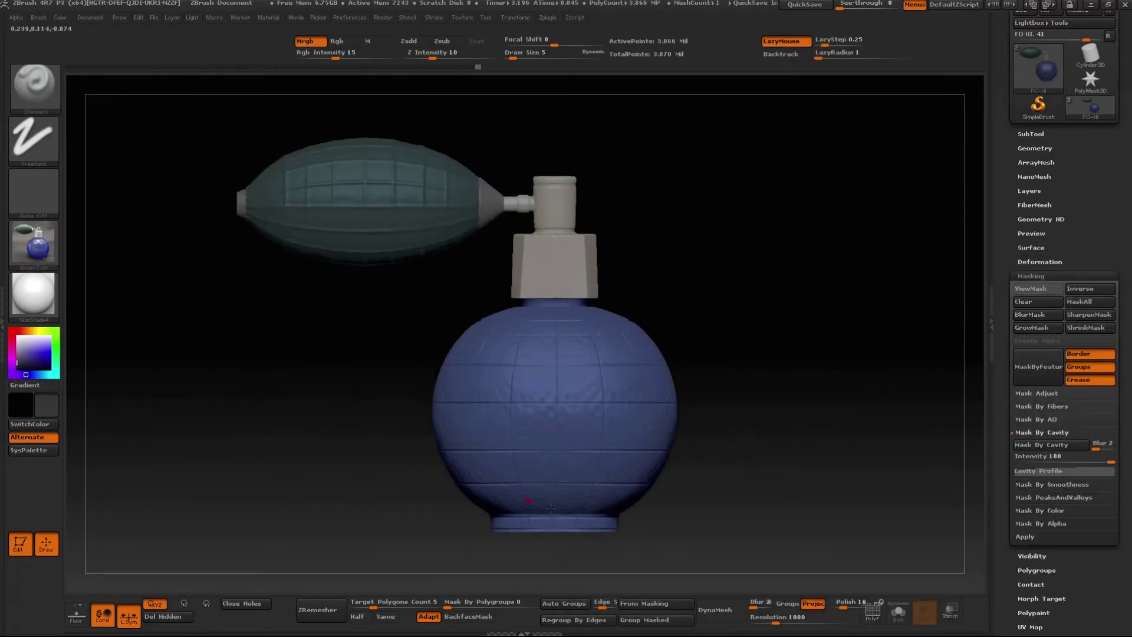
pyautogui.moveTo(254, 383); pyautogui.dragTo(737, 277)
pyautogui.keyDown('ctrl'); pyautogui.keyDown('shift'); pyautogui.click(737, 276); pyautogui.keyUp('shift'); pyautogui.keyUp('ctrl')
# Unhide all polygroups and pull the view back to frame the full bottle.
pyautogui.press('f')
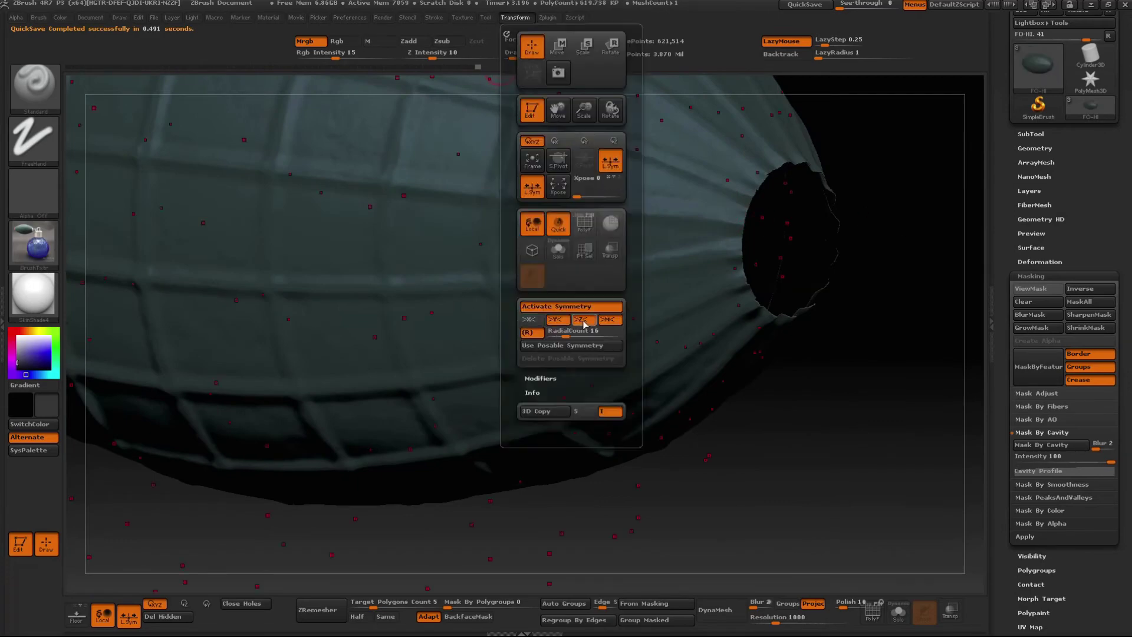
pyautogui.moveTo(884, 147); pyautogui.dragTo(648, 177)
pyautogui.keyDown('ctrl'); pyautogui.keyDown('shift'); pyautogui.click(885, 472); pyautogui.keyUp('shift'); pyautogui.keyUp('ctrl')
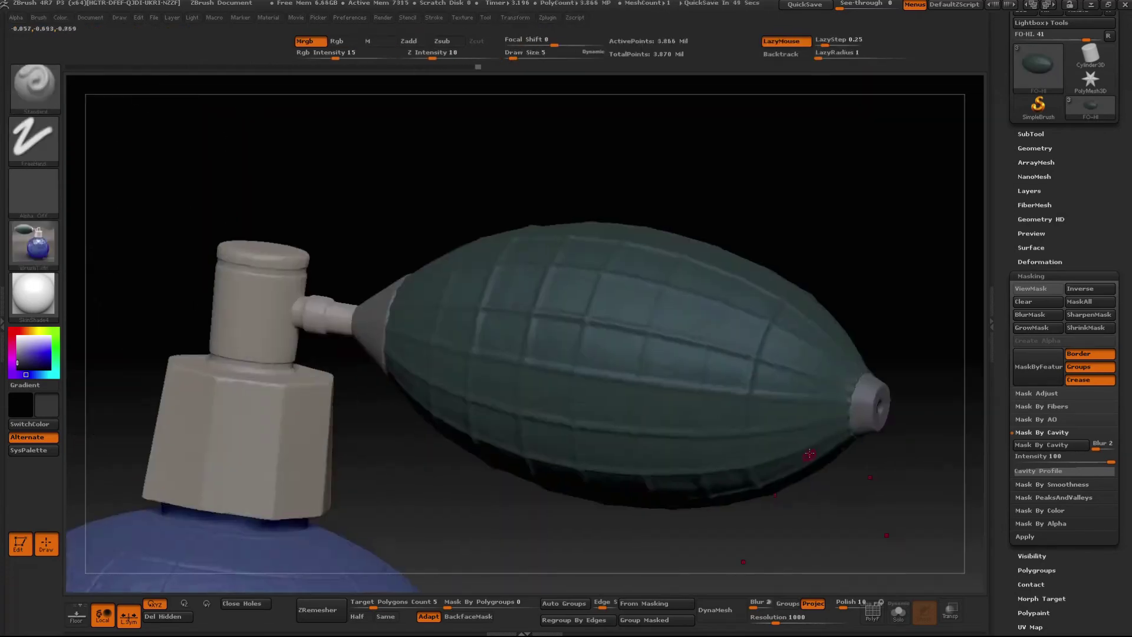
pyautogui.moveTo(885, 471); pyautogui.dragTo(640, 324)
pyautogui.keyDown('ctrl'); pyautogui.keyDown('shift'); pyautogui.click(472, 354); pyautogui.keyUp('shift'); pyautogui.keyUp('ctrl')
pyautogui.moveTo(471, 354)
pyautogui.keyDown('alt'); pyautogui.mouseDown()
pyautogui.moveTo(399, 360)
pyautogui.moveTo(546, 389)
pyautogui.moveTo(612, 362)
pyautogui.mouseUp(); pyautogui.keyUp('alt')
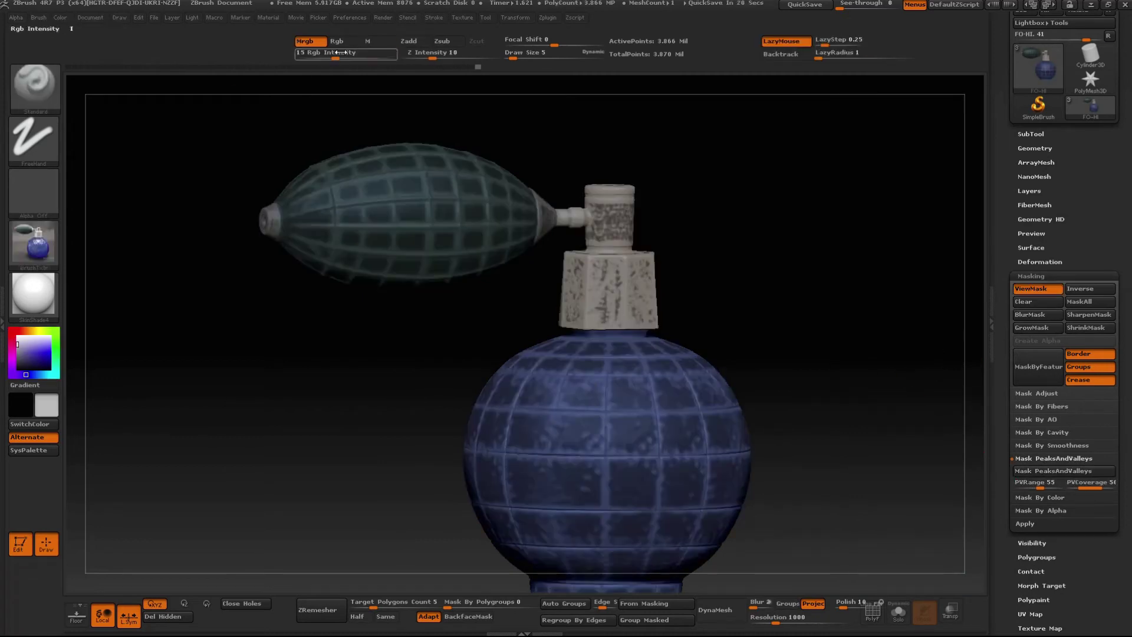
pyautogui.moveTo(814, 328); pyautogui.dragTo(687, 460)
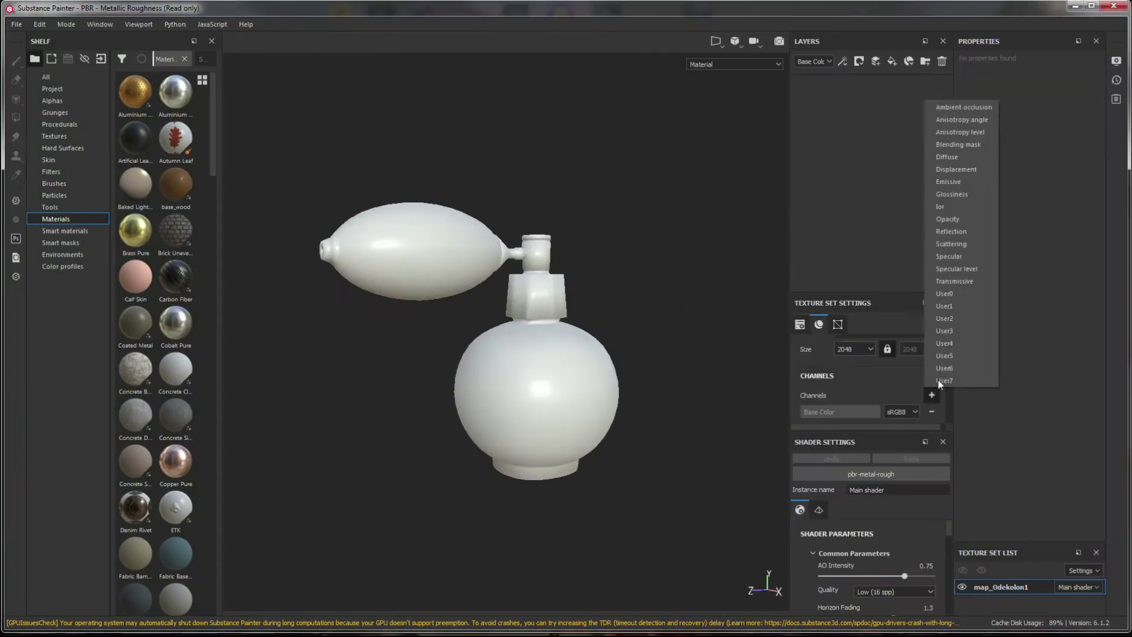
# Add Flakon_HI.FBX as the high-definition mesh and bake the map_Odekolon1 mesh maps.
pyautogui.click(906, 410)
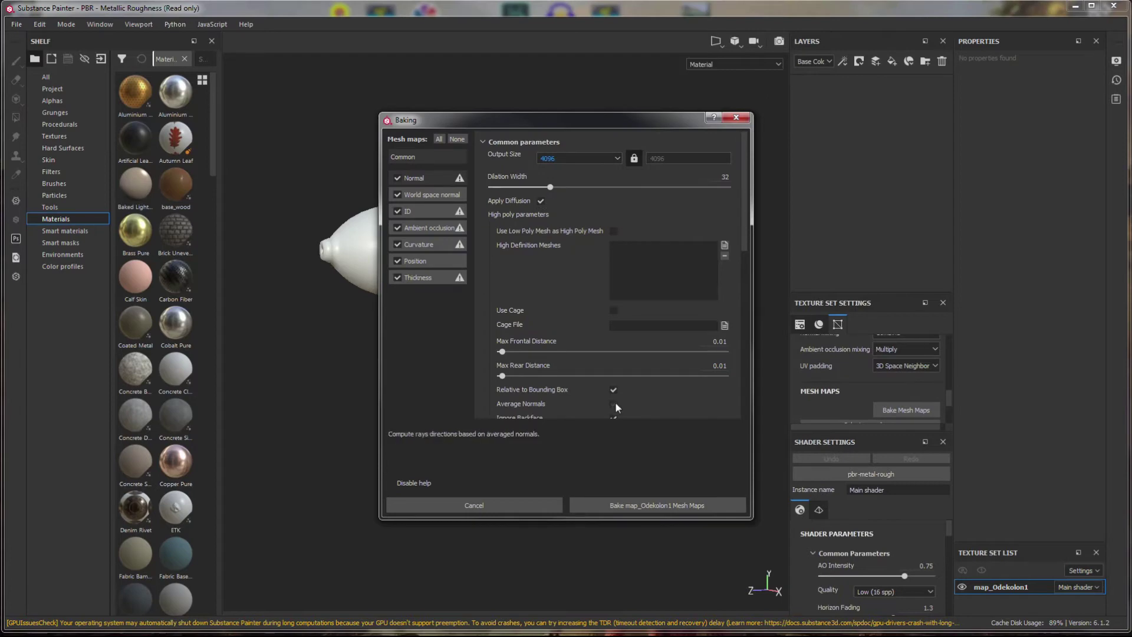
pyautogui.click(403, 157)
pyautogui.click(733, 217)
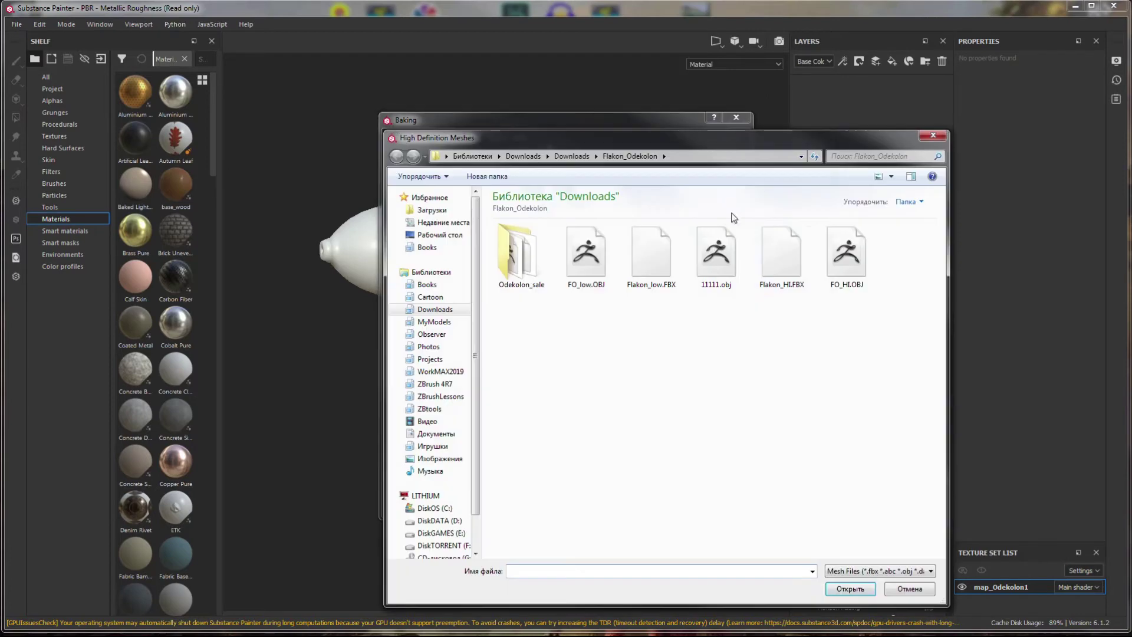
pyautogui.click(853, 589)
pyautogui.scroll(1, 590, 266)
pyautogui.scroll(-3, 620, 324)
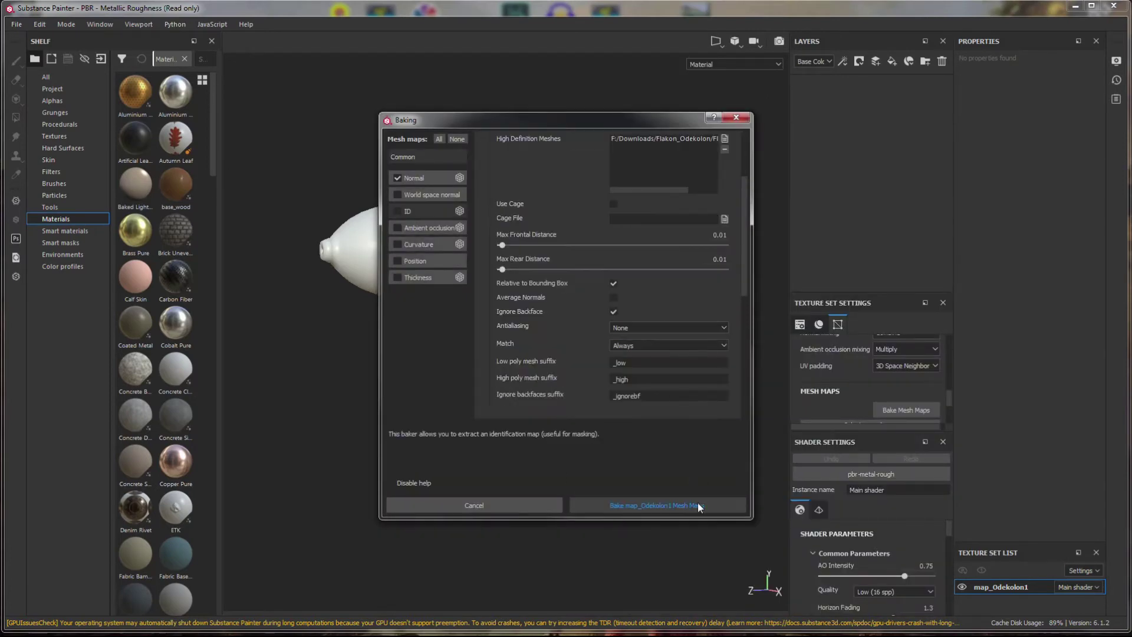
pyautogui.click(699, 506)
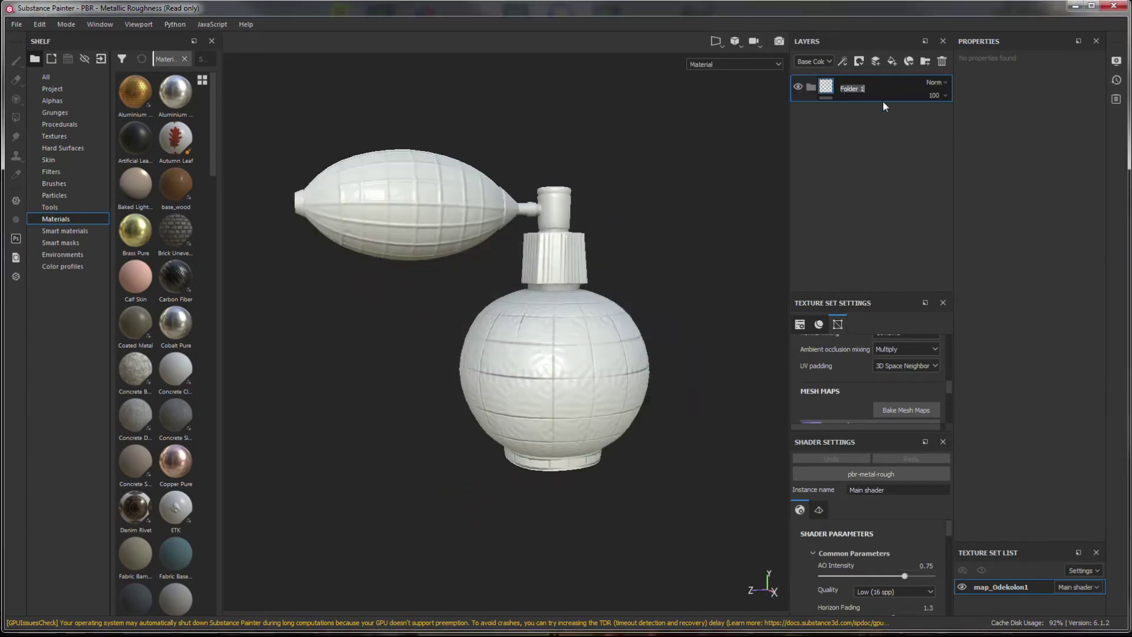
# Add a fill layer that uses the baked Color Map as its base colour.
pyautogui.click(892, 59)
pyautogui.click(52, 88)
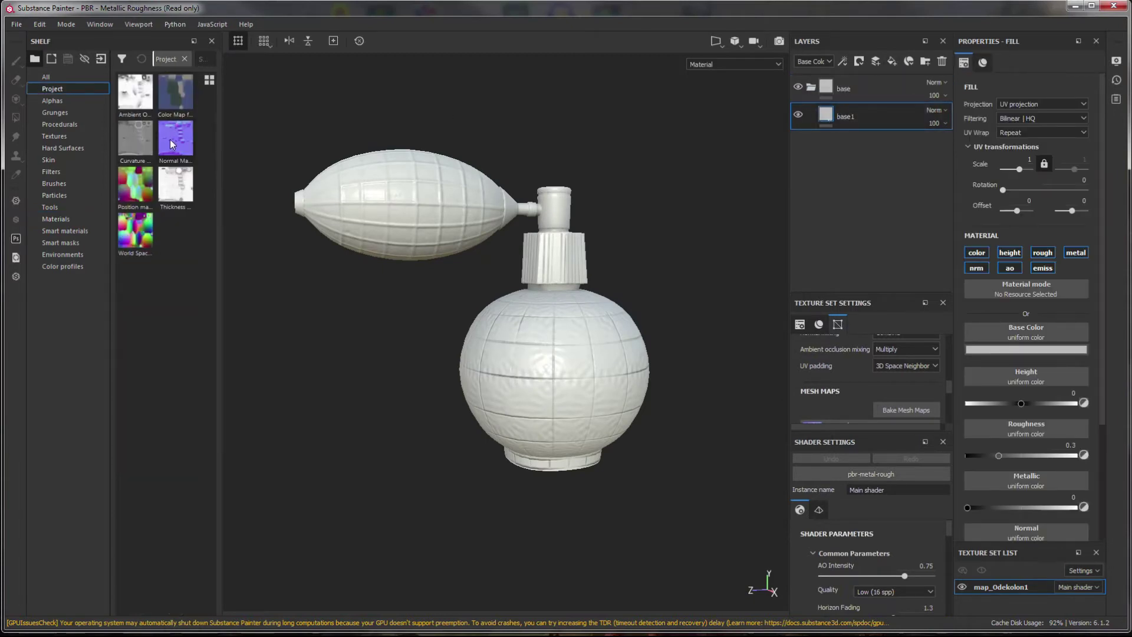
pyautogui.moveTo(175, 92); pyautogui.dragTo(1027, 333)
# Add a Levels adjustment on the base1 fill layer that affects roughness.
pyautogui.rightClick(835, 107)
pyautogui.click(877, 153)
pyautogui.click(1055, 82)
pyautogui.click(1056, 106)
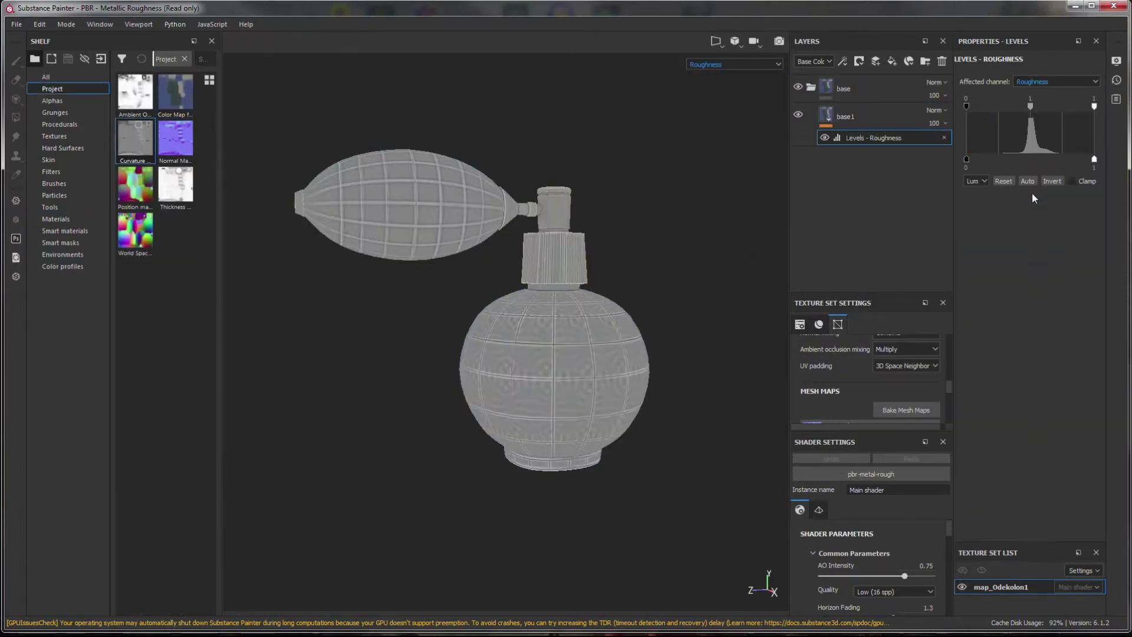
pyautogui.press('m')
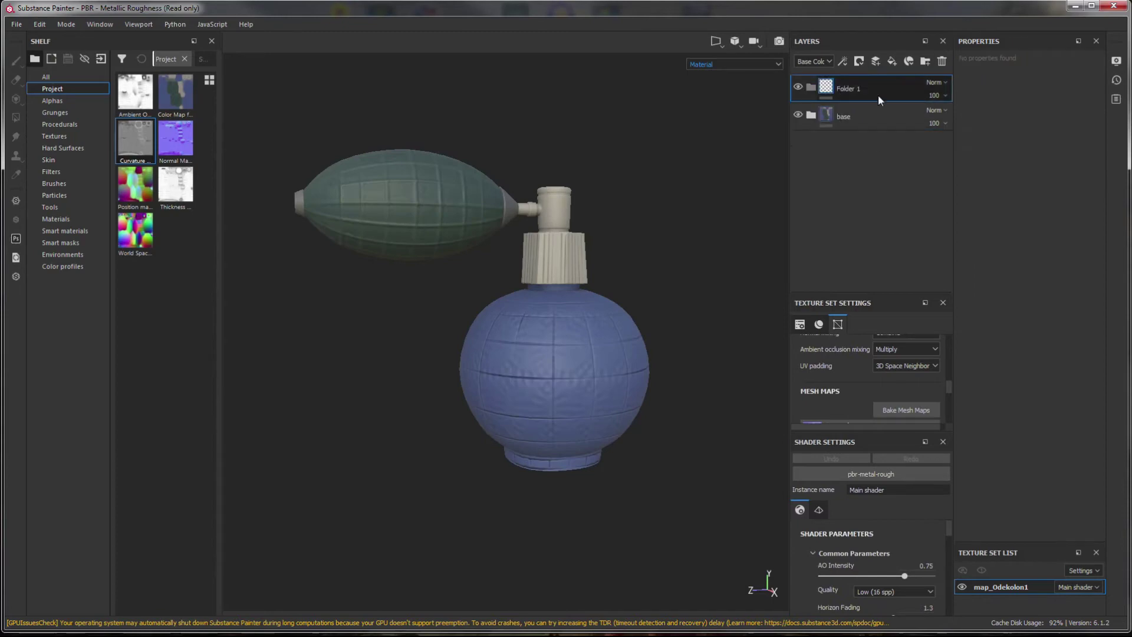
# Give the Glass folder a black mask filled by polygons.
pyautogui.rightClick(871, 91)
pyautogui.click(885, 118)
pyautogui.press('4')
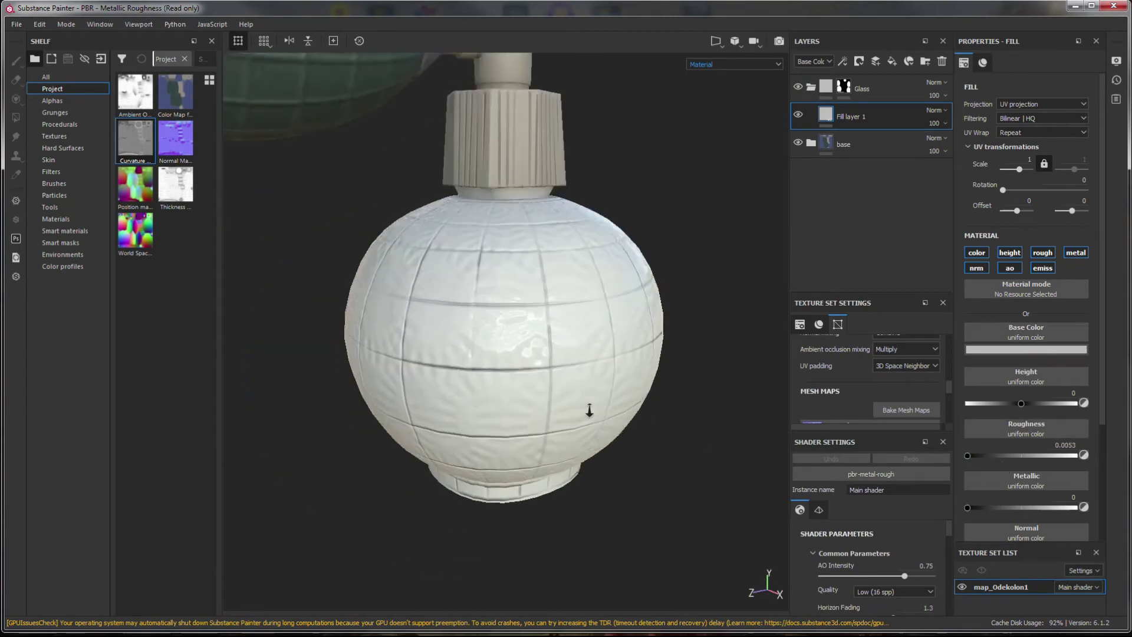
# Set the fill layer's base colour to a deep dark blue.
pyautogui.click(1026, 349)
pyautogui.click(1009, 417)
pyautogui.moveTo(1009, 416); pyautogui.dragTo(1044, 425)
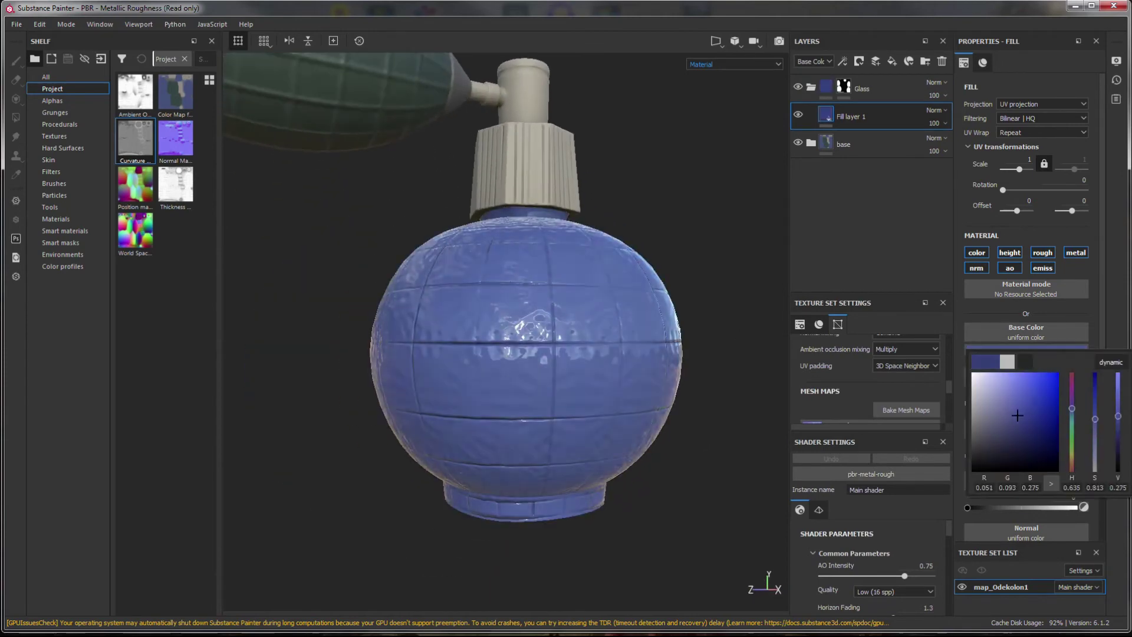
pyautogui.click(1023, 347)
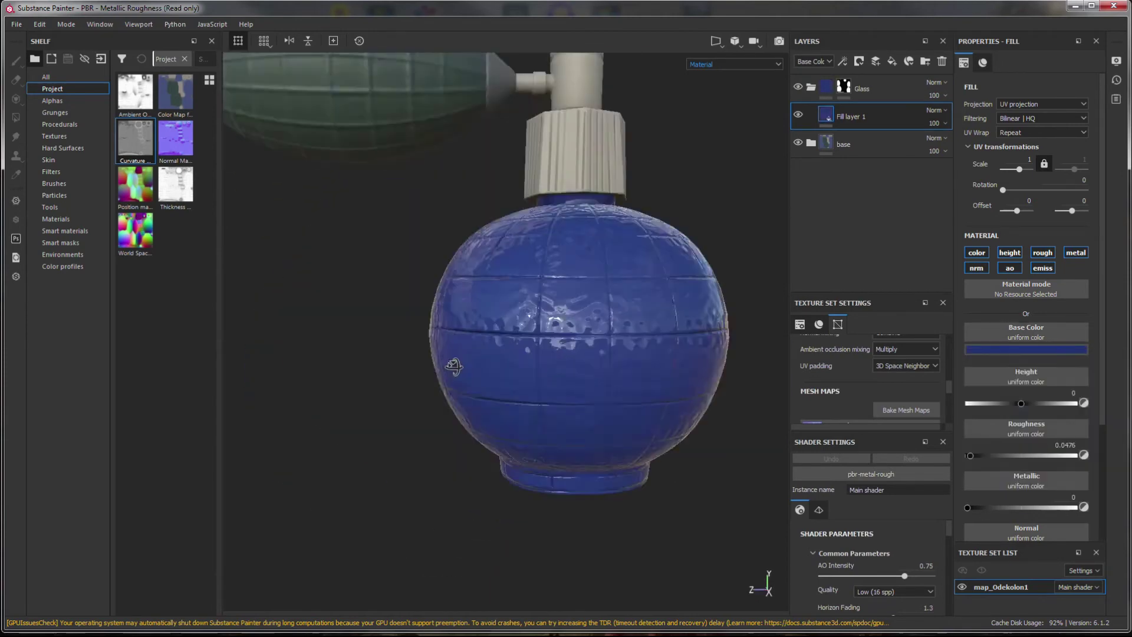
# Duplicate the blue fill and mask the copy with tri-planar Grunge Galvanic Large.
pyautogui.rightClick(838, 109)
pyautogui.click(863, 262)
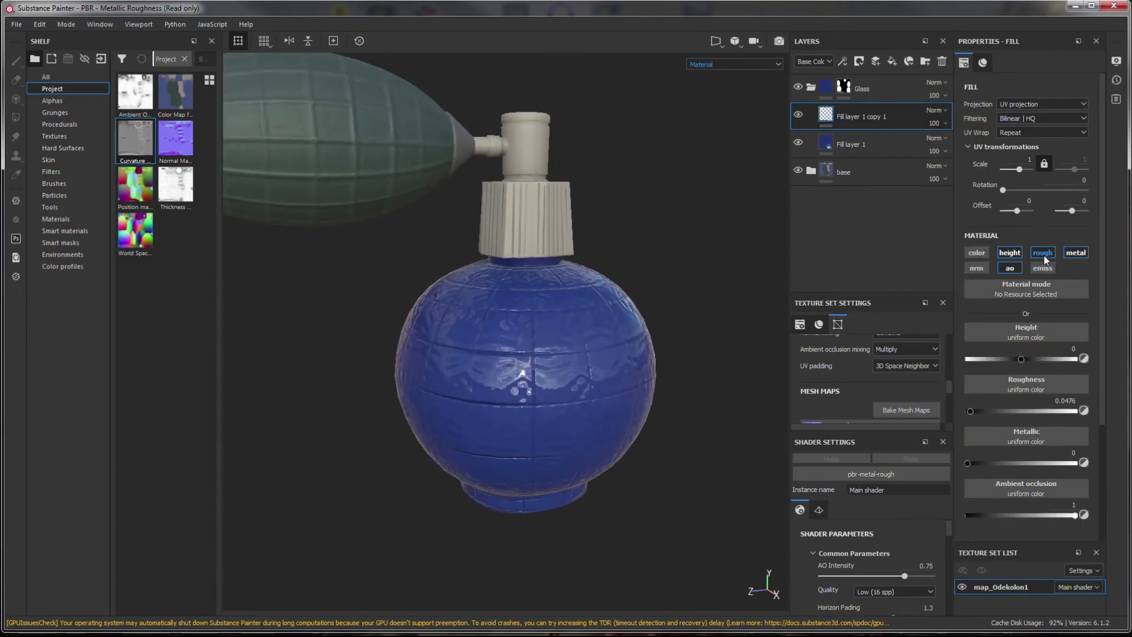
pyautogui.rightClick(835, 115)
pyautogui.click(858, 142)
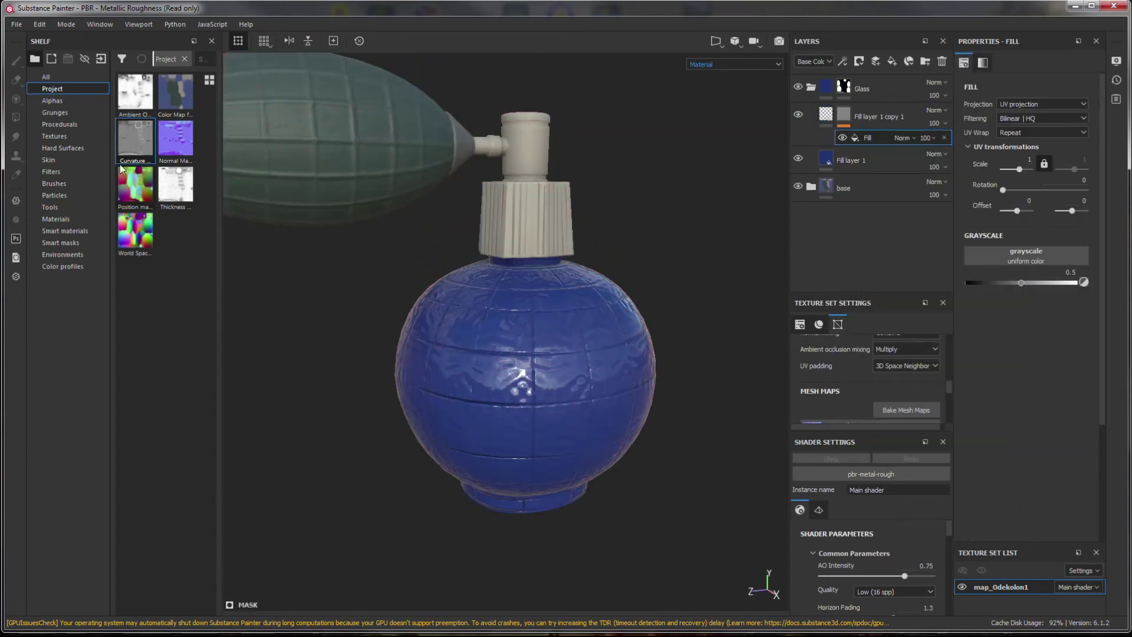
pyautogui.click(55, 112)
pyautogui.moveTo(175, 353); pyautogui.dragTo(1026, 255)
pyautogui.click(1041, 104)
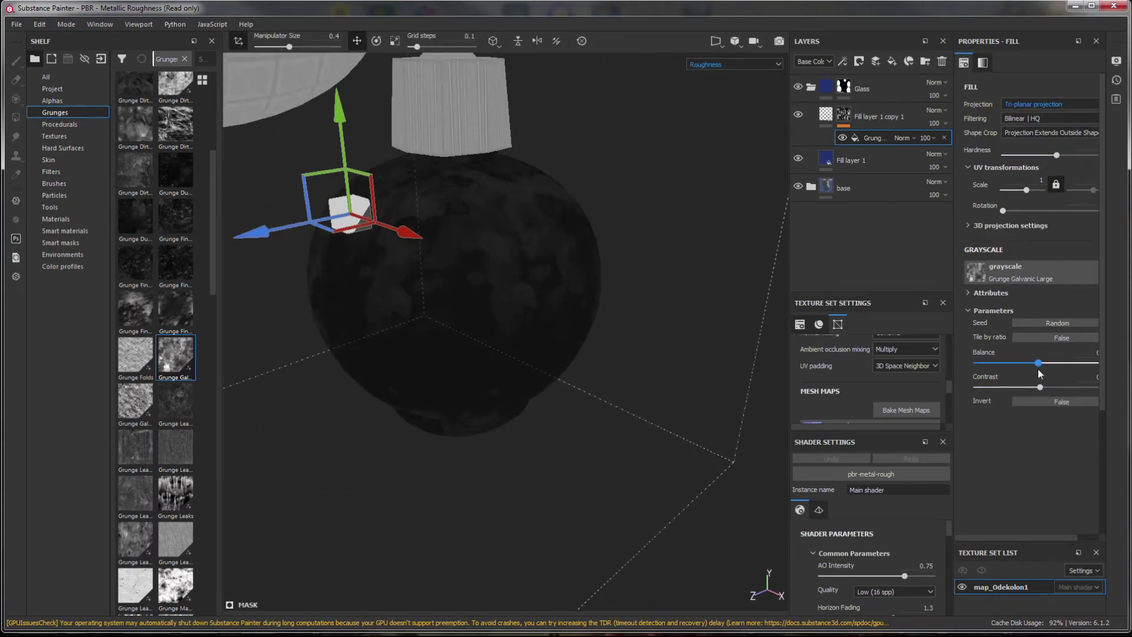
# Check the roughness channel and lower the Glass folder opacity to 89.
pyautogui.moveTo(738, 412)
pyautogui.keyDown('alt'); pyautogui.mouseDown()
pyautogui.moveTo(571, 399)
pyautogui.moveTo(657, 400)
pyautogui.moveTo(749, 330)
pyautogui.moveTo(750, 246)
pyautogui.mouseUp(); pyautogui.keyUp('alt')
pyautogui.click(814, 61)
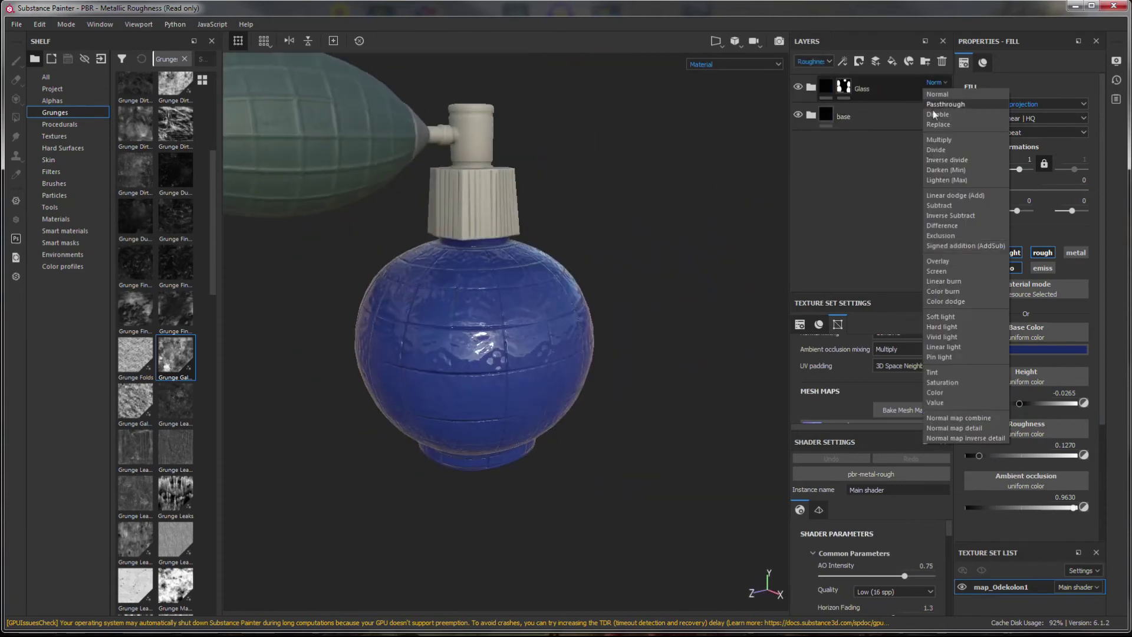
pyautogui.click(826, 135)
pyautogui.click(734, 64)
pyautogui.click(708, 79)
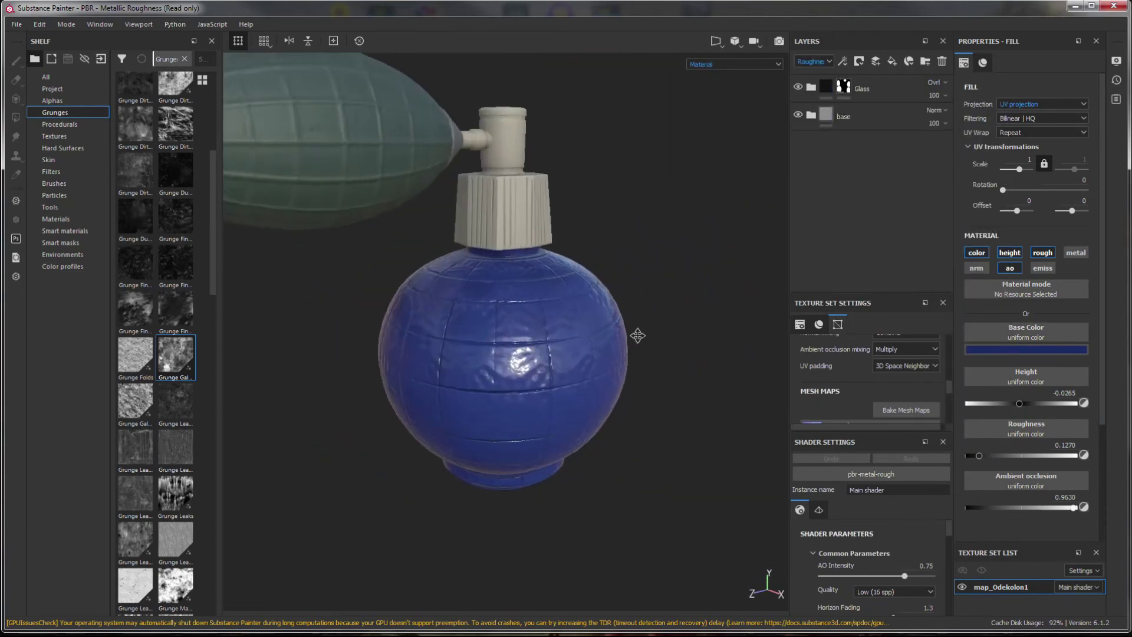
pyautogui.scroll(-3, 645, 240)
pyautogui.keyDown('alt'); pyautogui.moveTo(645, 240); pyautogui.dragTo(656, 354); pyautogui.keyUp('alt')
pyautogui.scroll(5, 657, 391)
pyautogui.scroll(-3, 656, 391)
pyautogui.keyDown('alt'); pyautogui.moveTo(576, 298); pyautogui.dragTo(811, 115); pyautogui.keyUp('alt')
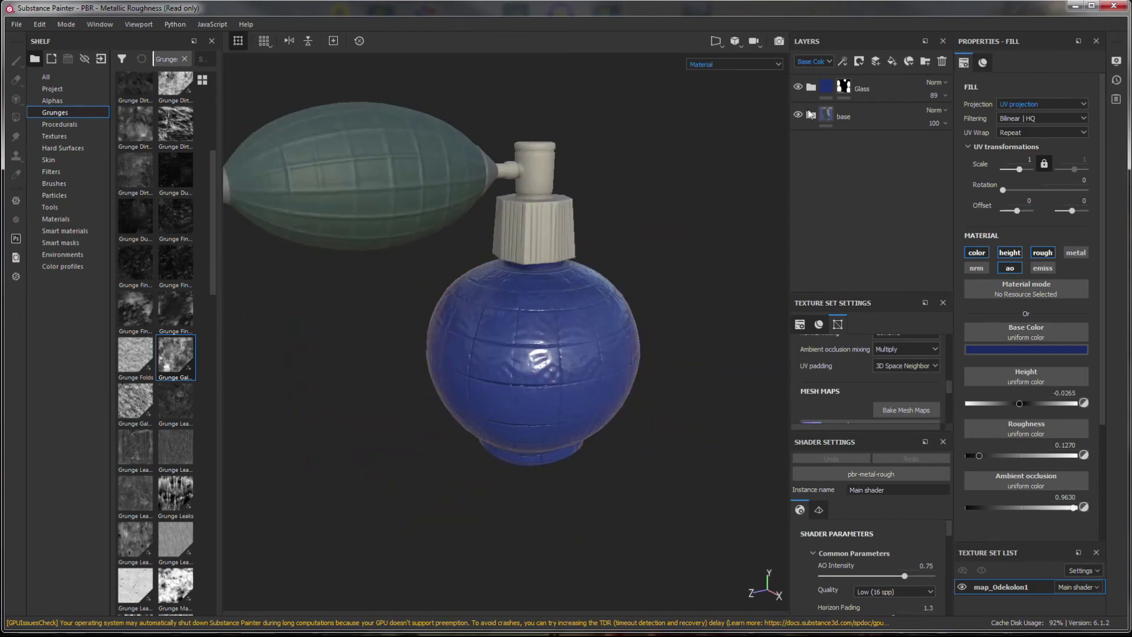
# Search the smart materials for rubber with 'rubber'.
pyautogui.click(65, 231)
pyautogui.moveTo(220, 330)
pyautogui.mouseDown()
pyautogui.moveTo(694, 338)
pyautogui.moveTo(638, 308)
pyautogui.moveTo(599, 308)
pyautogui.mouseUp()
pyautogui.click(236, 59)
pyautogui.write('rubber')
# Tint the Rubber Base and Rubber Worn layers green.
pyautogui.click(934, 82)
pyautogui.click(944, 258)
pyautogui.click(734, 65)
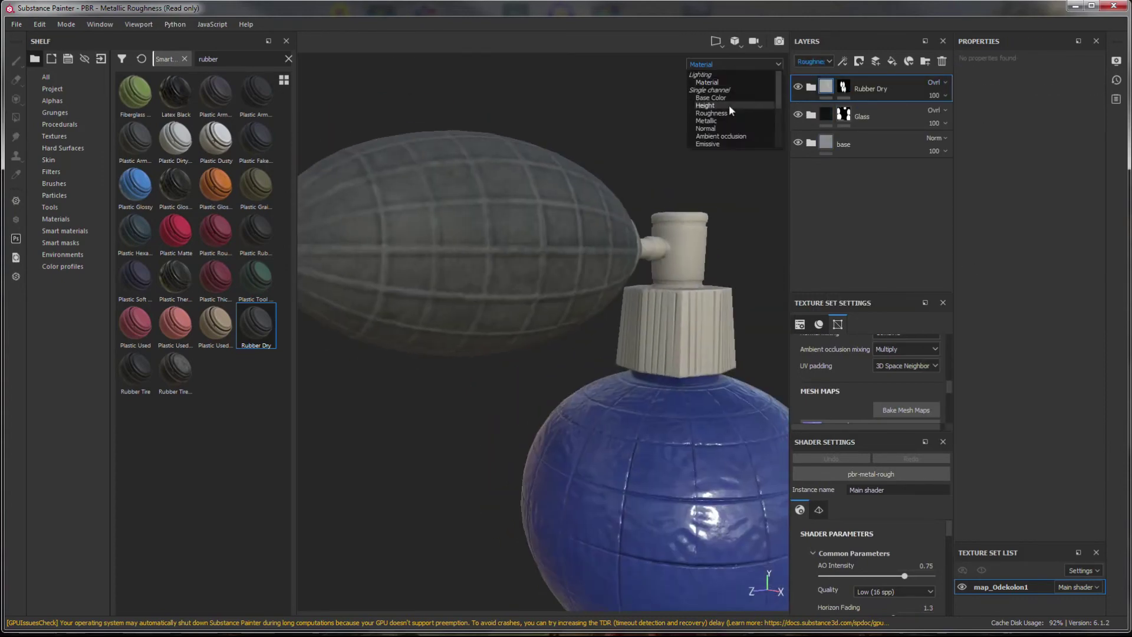
pyautogui.click(731, 109)
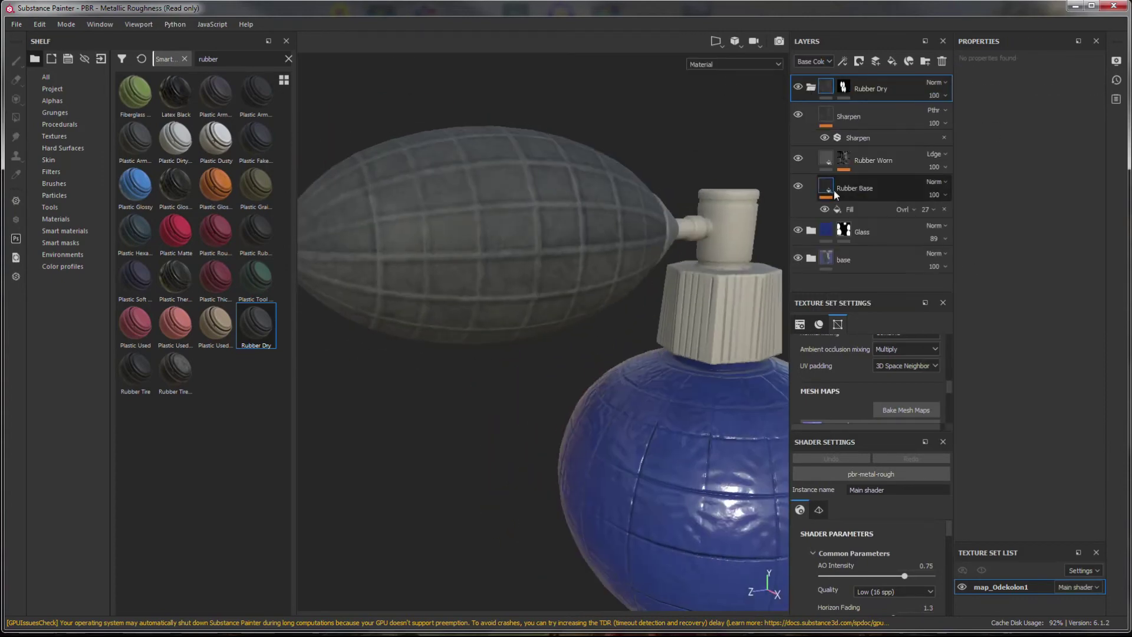
pyautogui.click(855, 187)
pyautogui.click(1027, 332)
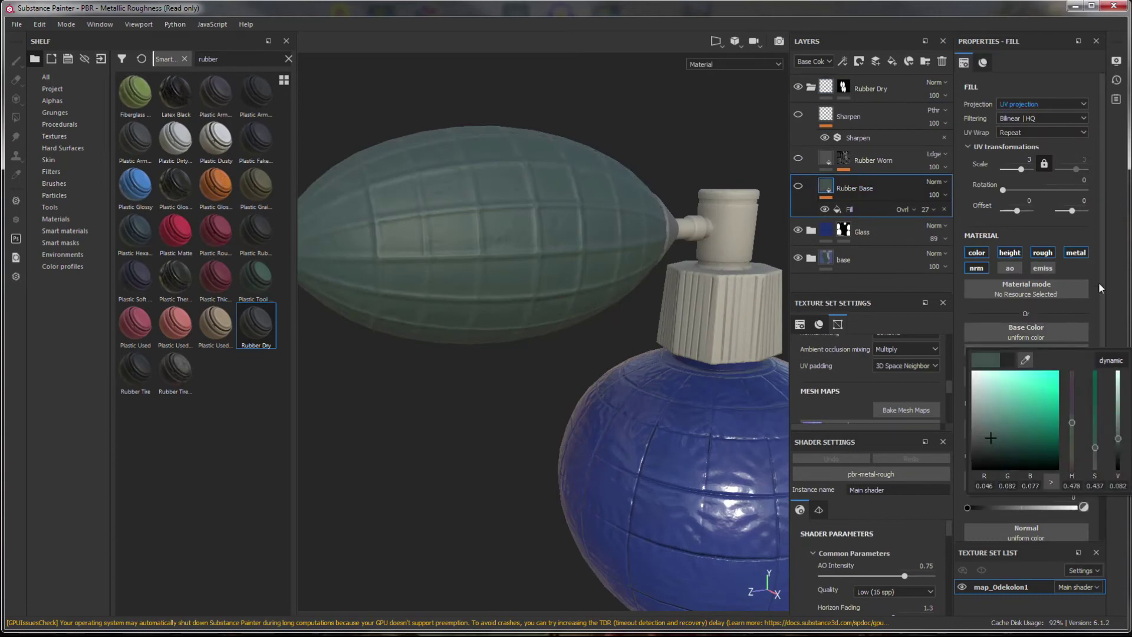
pyautogui.keyDown('alt'); pyautogui.moveTo(673, 271); pyautogui.dragTo(688, 269); pyautogui.keyUp('alt')
pyautogui.click(1010, 350)
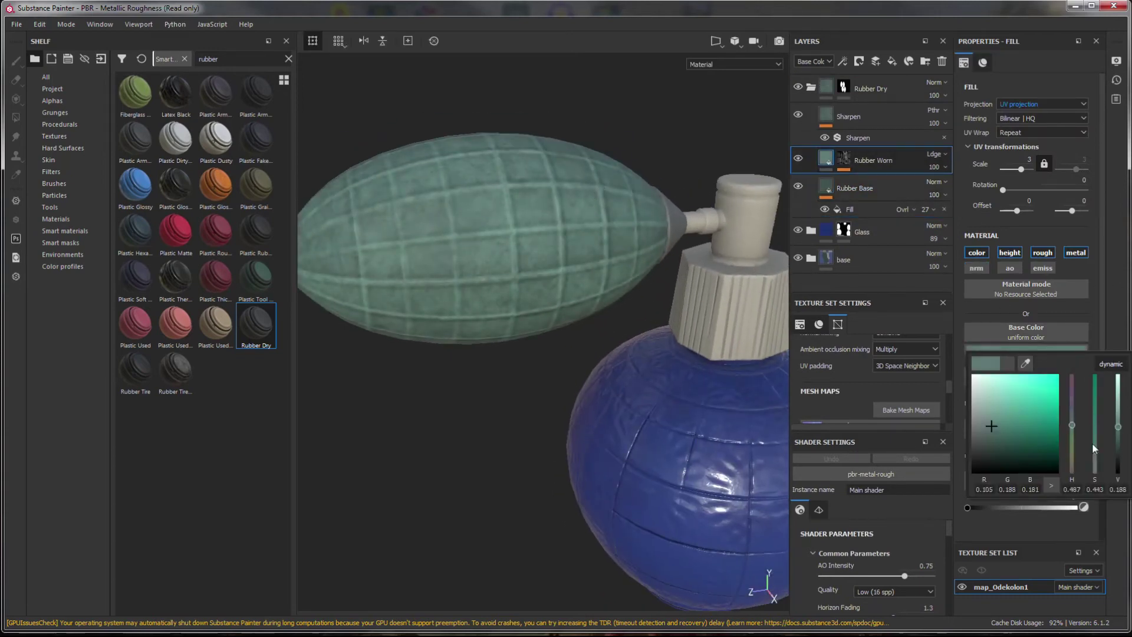
# Add a generated wear mask to Rubber Worn and raise its Sharpen setting.
pyautogui.rightClick(873, 160)
pyautogui.click(982, 211)
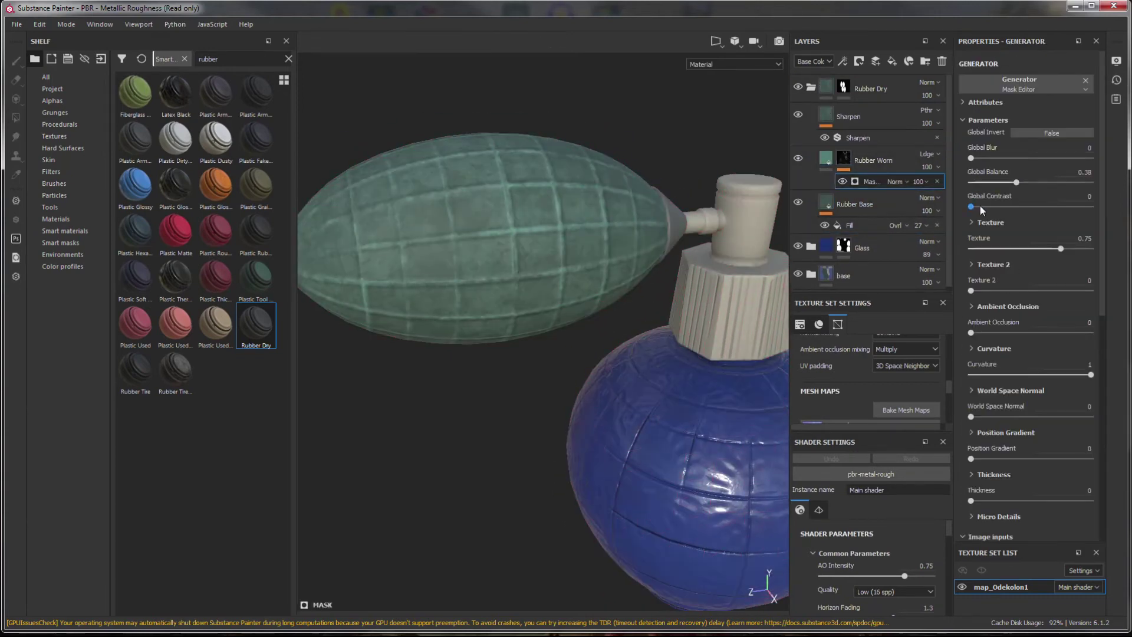
pyautogui.keyDown('alt'); pyautogui.moveTo(480, 299); pyautogui.dragTo(816, 155); pyautogui.keyUp('alt')
pyautogui.click(858, 137)
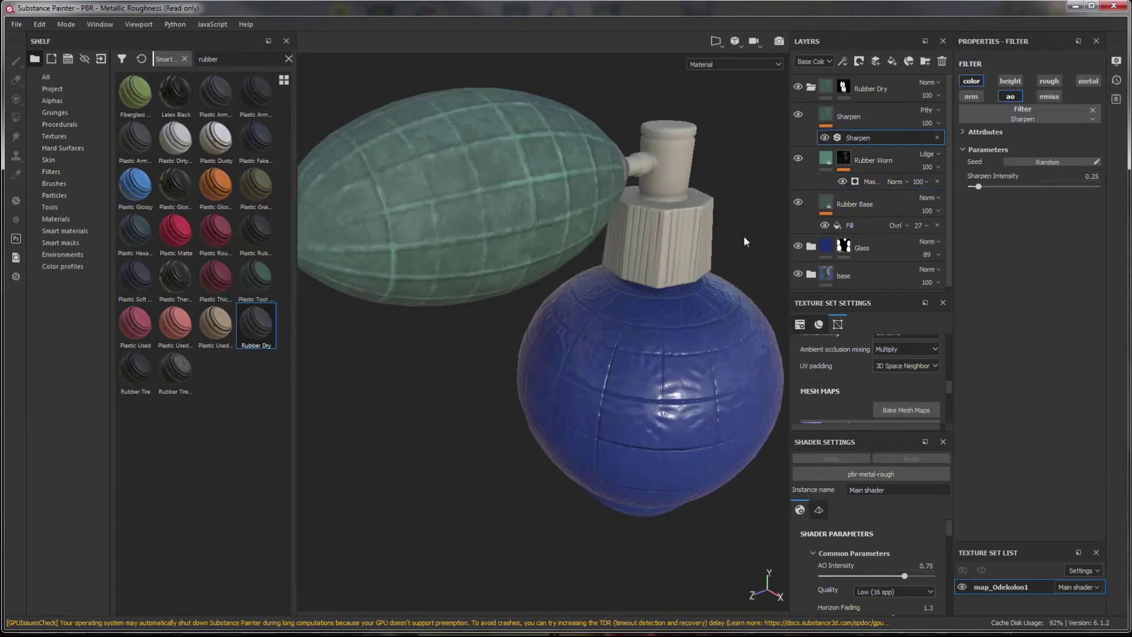
pyautogui.scroll(3, 744, 236)
pyautogui.scroll(-3, 542, 295)
pyautogui.click(812, 87)
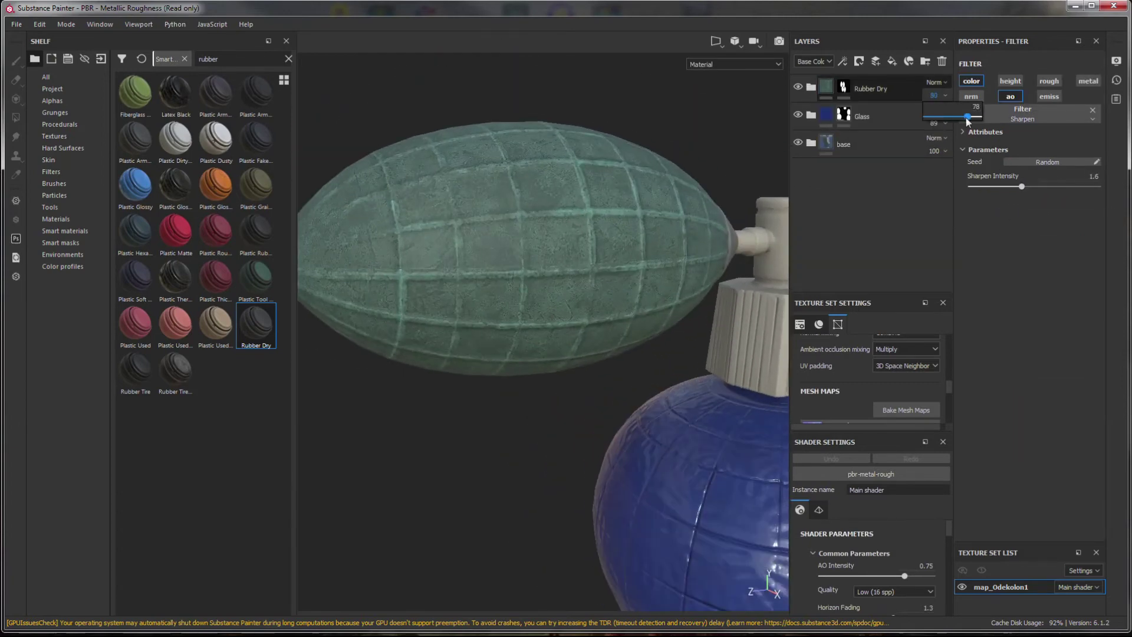
pyautogui.scroll(-2, 620, 334)
pyautogui.keyDown('alt'); pyautogui.moveTo(620, 334); pyautogui.dragTo(551, 316); pyautogui.keyUp('alt')
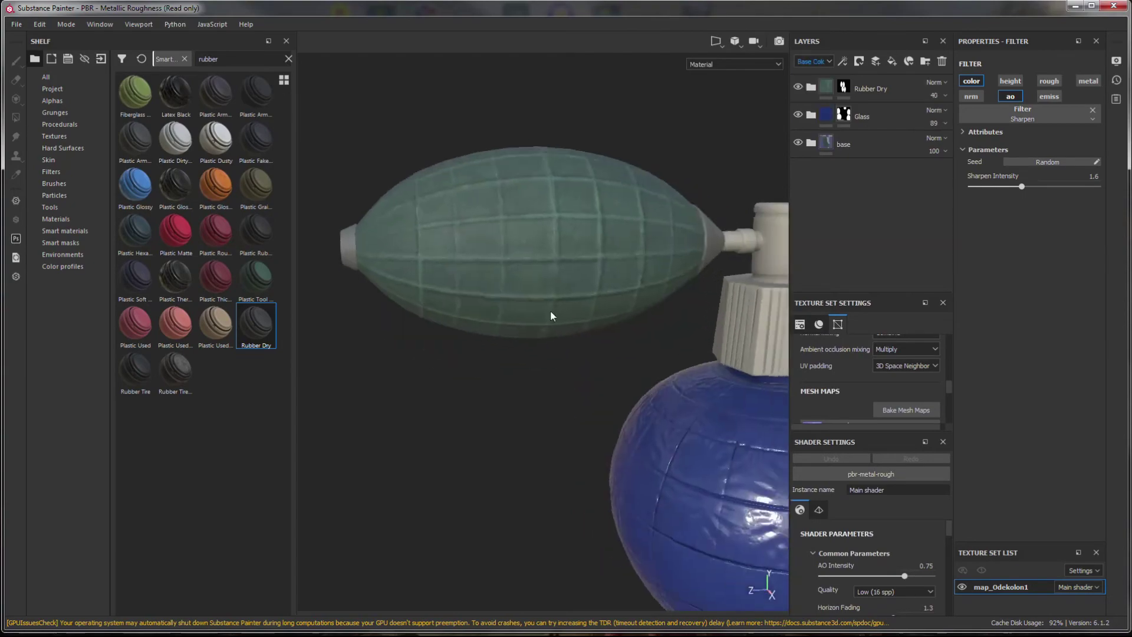
# Create a metall1 folder holding Steel Rust and Wear with a black polygon-fill mask.
pyautogui.click(926, 60)
pyautogui.doubleClick(858, 88)
pyautogui.click(55, 219)
pyautogui.scroll(-5, 195, 354)
pyautogui.moveTo(216, 451); pyautogui.dragTo(861, 89)
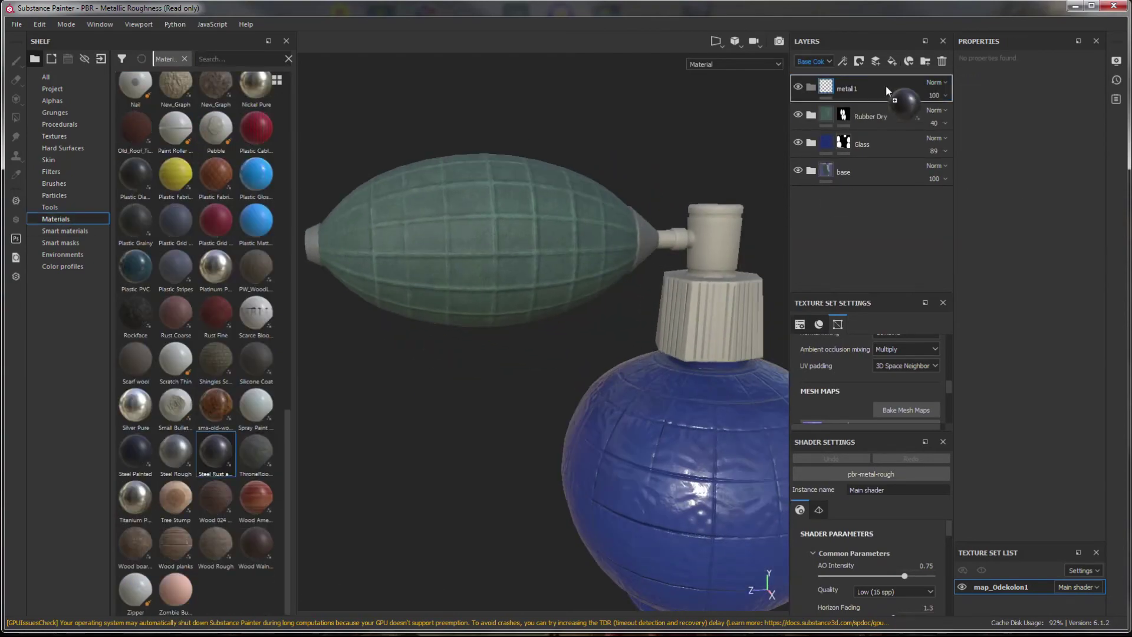
pyautogui.click(860, 60)
pyautogui.click(16, 118)
pyautogui.scroll(3, 413, 295)
pyautogui.moveTo(412, 295)
pyautogui.keyDown('alt'); pyautogui.mouseDown()
pyautogui.moveTo(700, 283)
pyautogui.moveTo(569, 383)
pyautogui.mouseUp(); pyautogui.keyUp('alt')
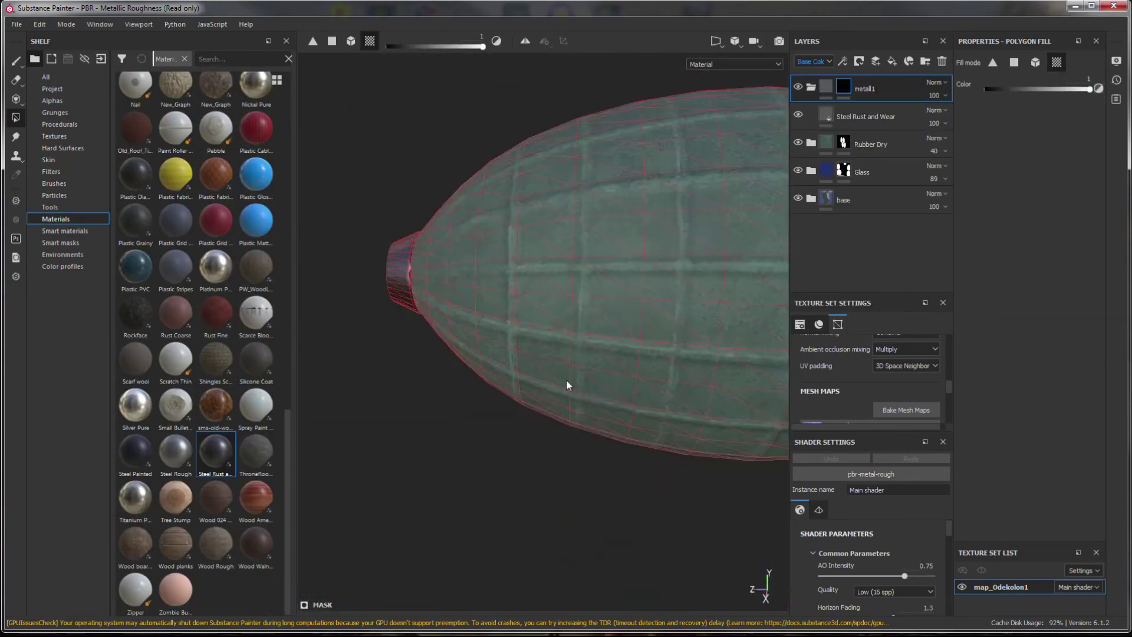
# Inspect the nozzle's roughness and select the Steel Rust and Wear layer for tuning.
pyautogui.keyDown('alt'); pyautogui.moveTo(569, 384); pyautogui.dragTo(662, 289, button='middle'); pyautogui.keyUp('alt')
pyautogui.keyDown('alt'); pyautogui.moveTo(662, 289); pyautogui.dragTo(590, 283); pyautogui.keyUp('alt')
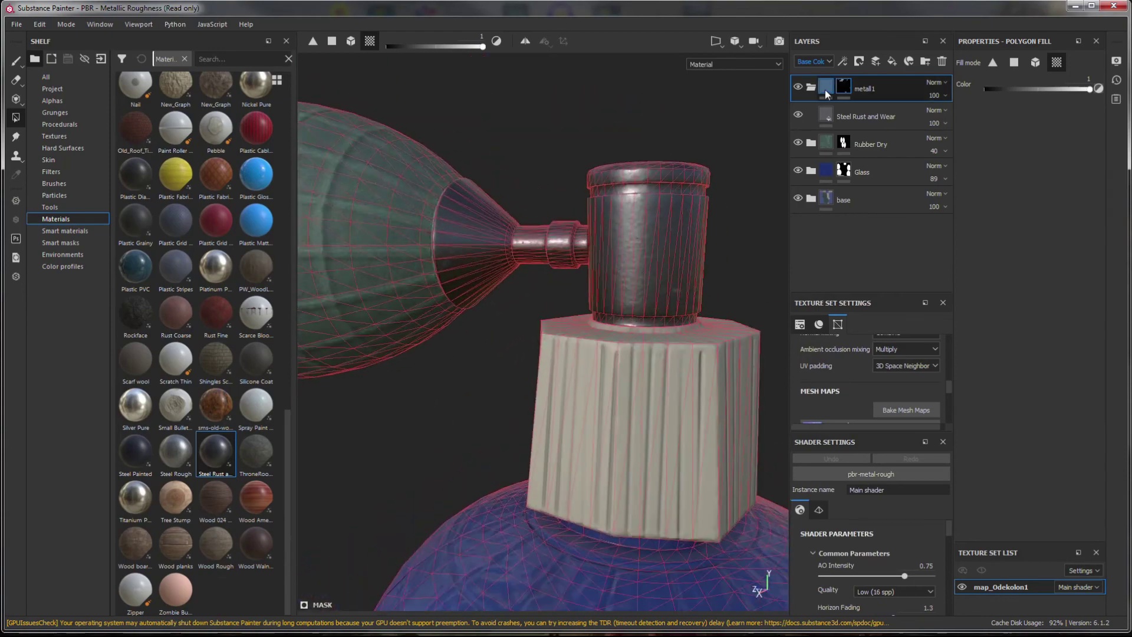
pyautogui.click(814, 61)
pyautogui.click(865, 196)
pyautogui.click(865, 117)
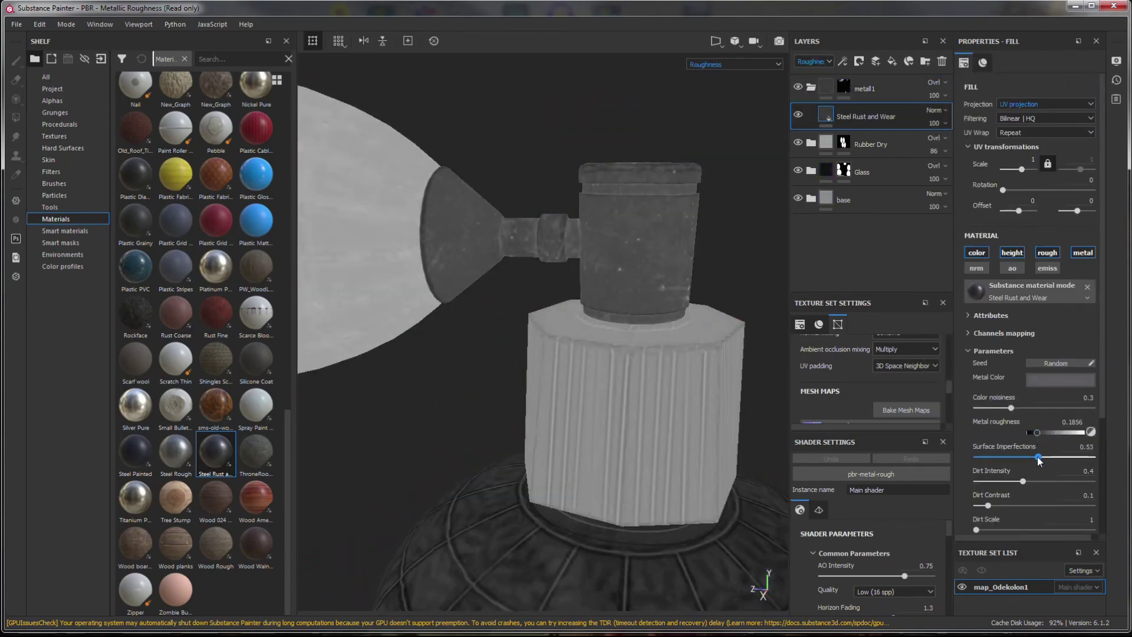
pyautogui.press('m')
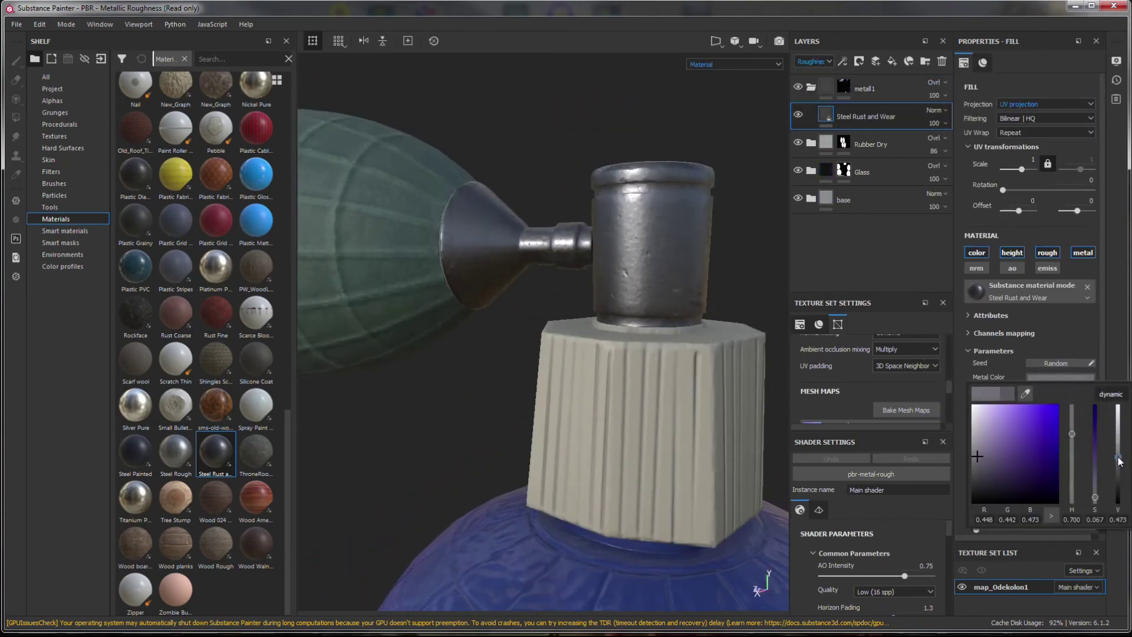
# Add Steel Rough inside metall1 with a Metal Edge Wear generator mask.
pyautogui.keyDown('alt'); pyautogui.moveTo(412, 295); pyautogui.dragTo(323, 207); pyautogui.keyUp('alt')
pyautogui.moveTo(175, 451); pyautogui.dragTo(867, 118)
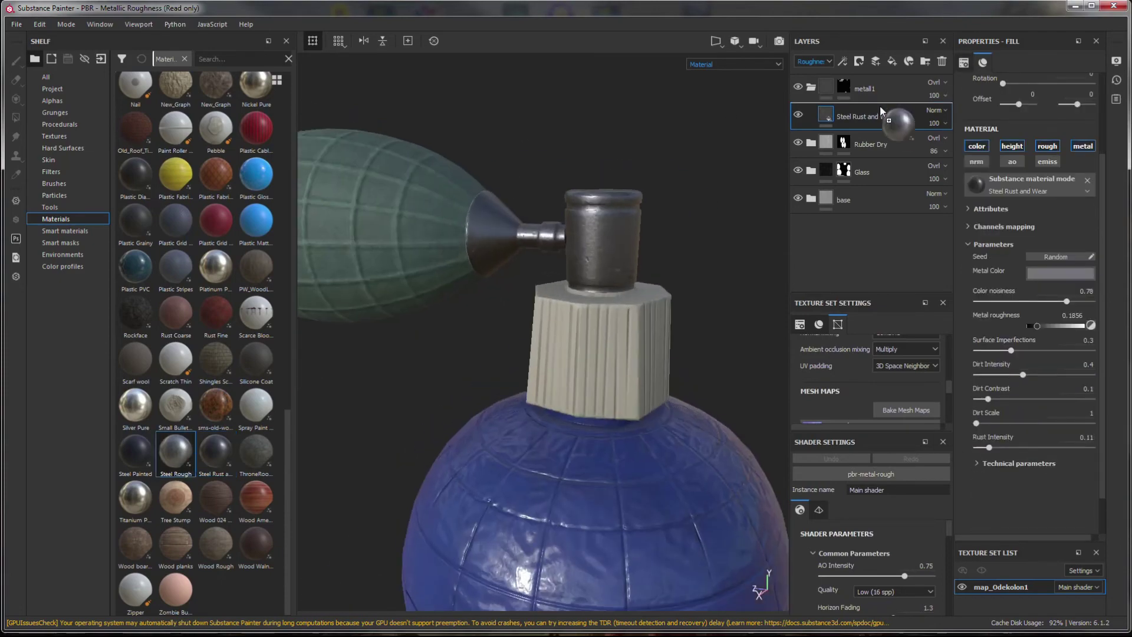
pyautogui.rightClick(844, 114)
pyautogui.click(894, 349)
pyautogui.click(982, 127)
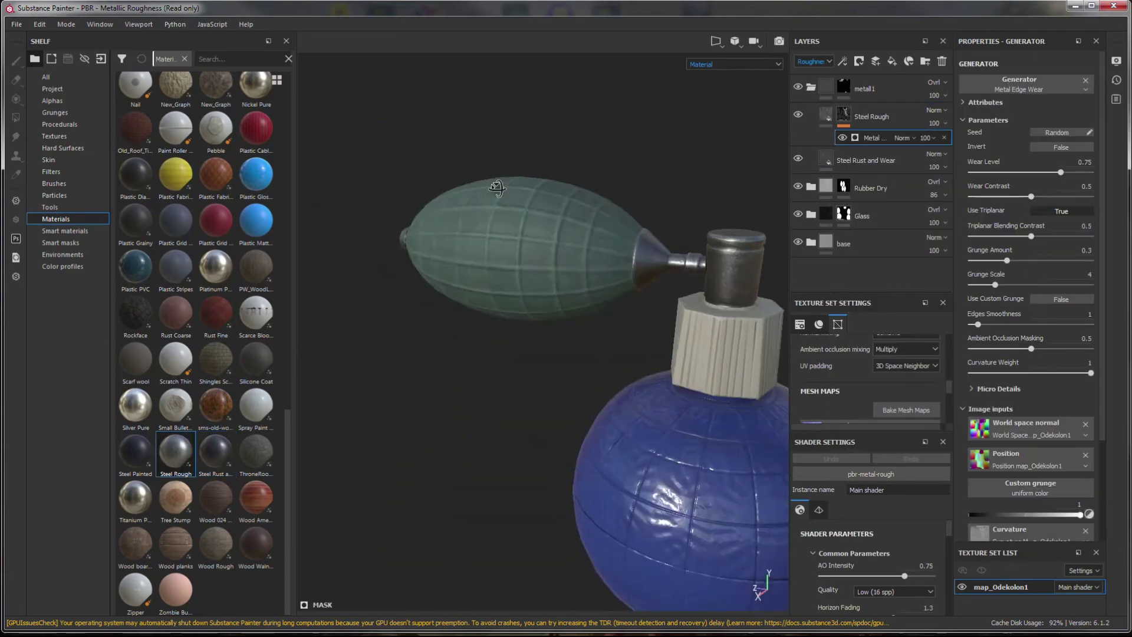
# Collapse the metall1 folder and search the shelf for 'plastic'.
pyautogui.moveTo(448, 354)
pyautogui.keyDown('alt'); pyautogui.mouseDown()
pyautogui.moveTo(569, 361)
pyautogui.moveTo(531, 331)
pyautogui.mouseUp(); pyautogui.keyUp('alt')
pyautogui.click(811, 86)
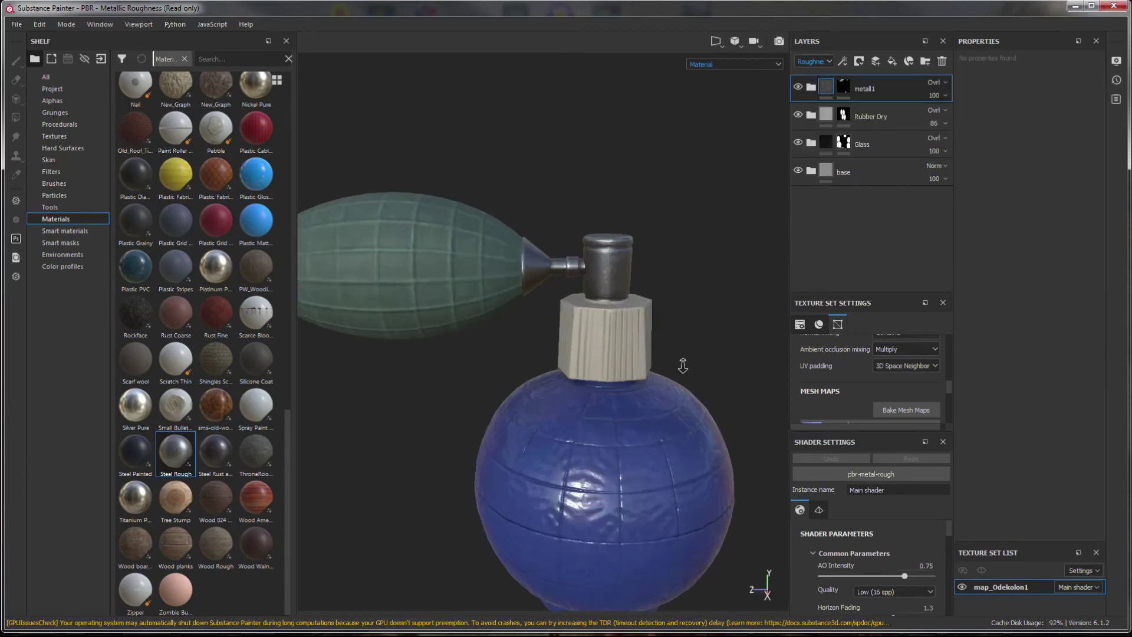
pyautogui.click(234, 59)
pyautogui.write('plastic')
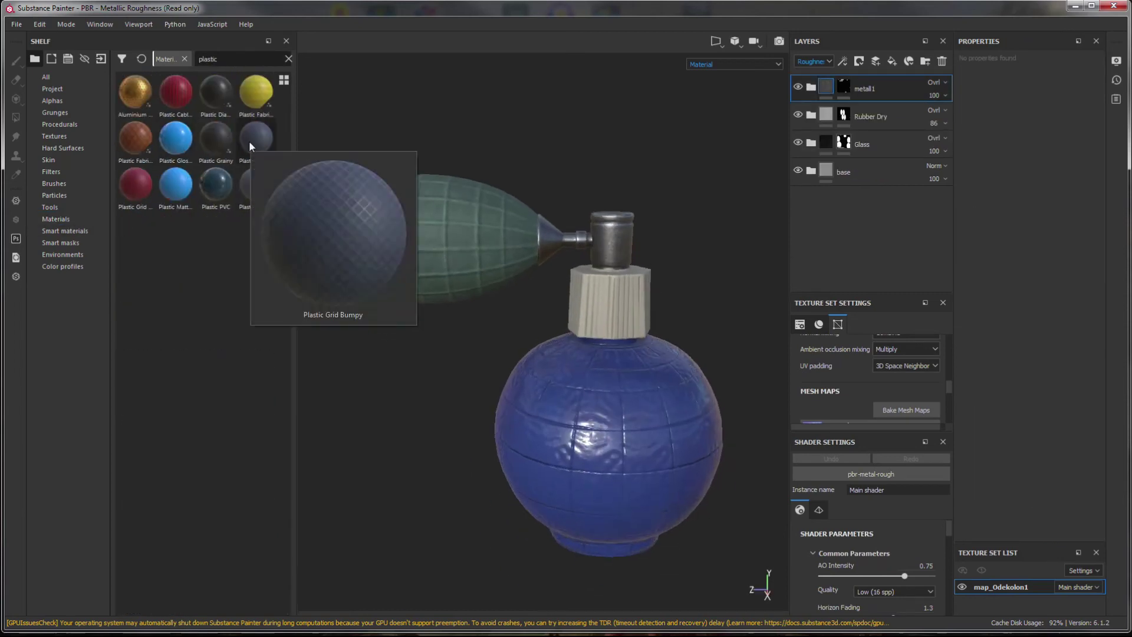
# Add Plastic Matte Pure in a Plastic folder masked to the cap polygons.
pyautogui.moveTo(175, 183)
pyautogui.moveTo(172, 190); pyautogui.dragTo(867, 89)
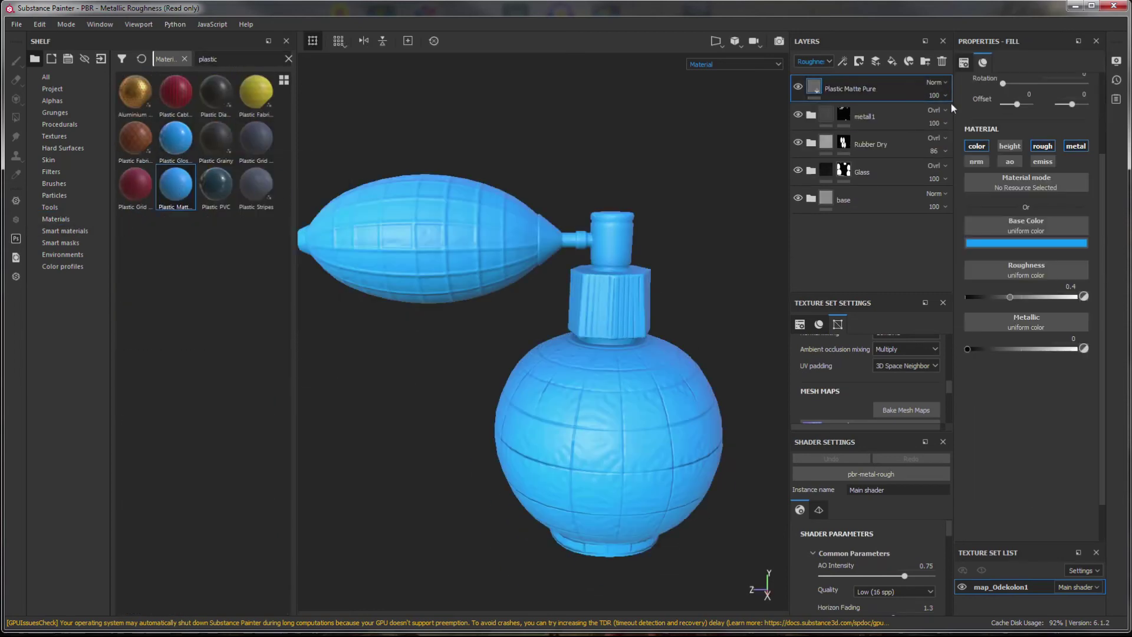
pyautogui.rightClick(911, 88)
pyautogui.click(950, 360)
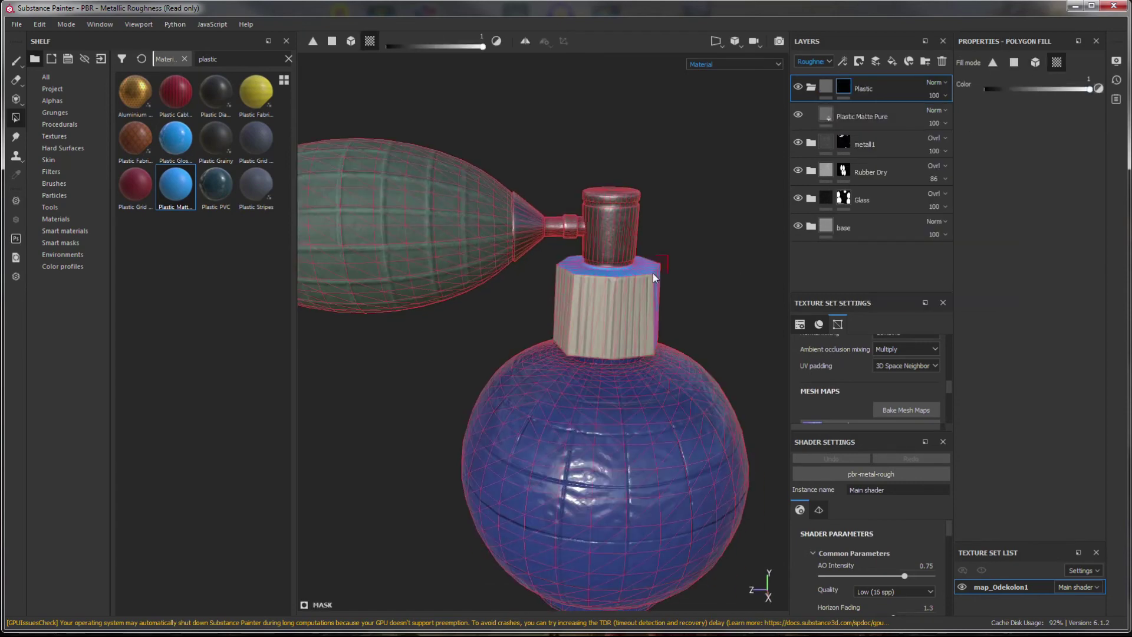
pyautogui.scroll(5, 589, 354)
pyautogui.click(635, 409)
pyautogui.scroll(-2, 553, 435)
# Give Plastic Matte Pure a pale-green base colour and -0.0794 height.
pyautogui.click(936, 82)
pyautogui.click(867, 116)
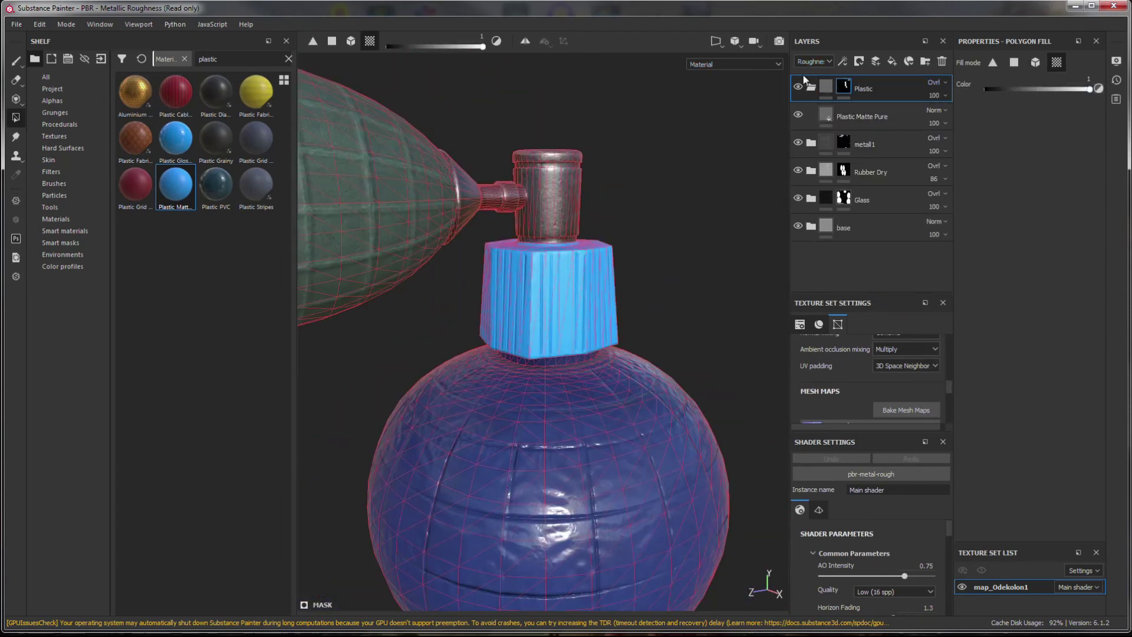
pyautogui.click(1026, 242)
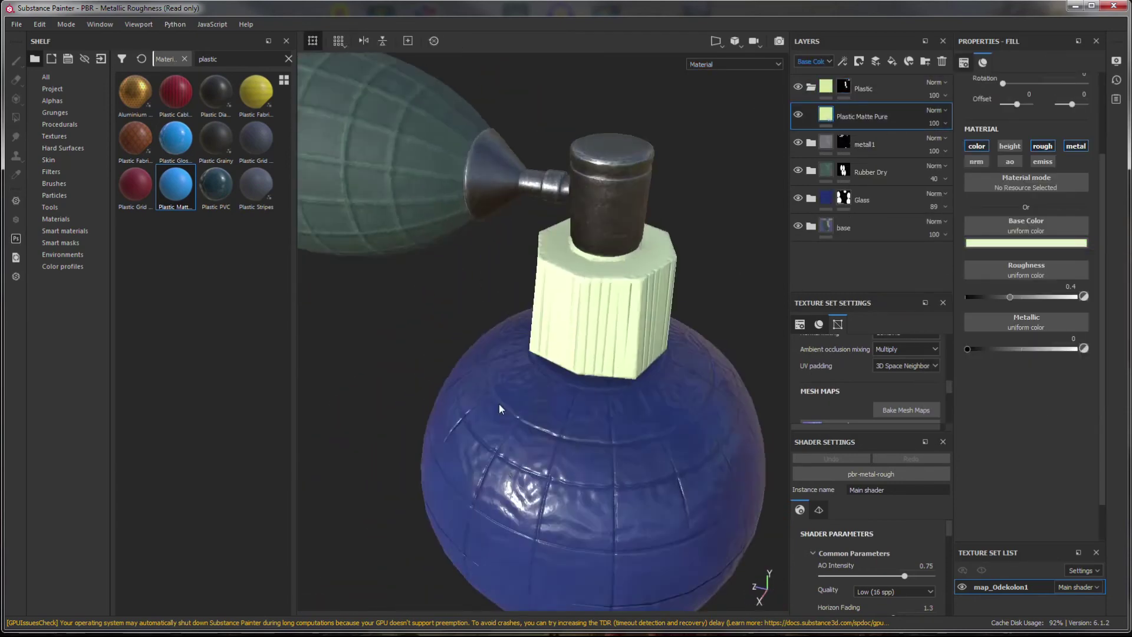
pyautogui.scroll(3, 631, 289)
pyautogui.moveTo(1020, 299); pyautogui.dragTo(1018, 299)
pyautogui.scroll(-2, 510, 252)
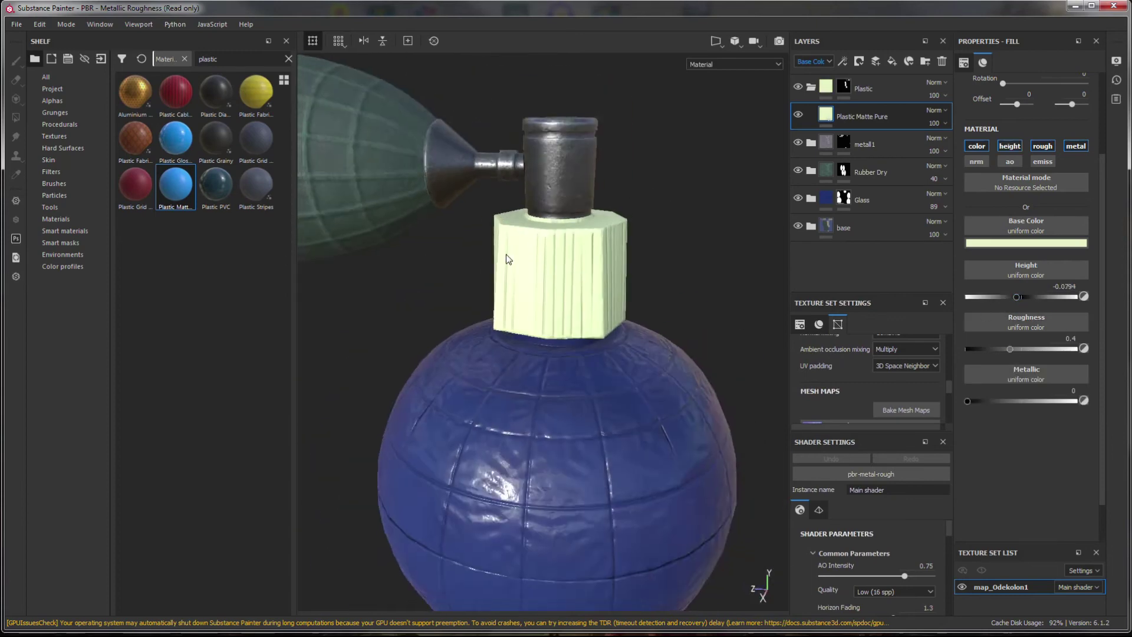
pyautogui.click(288, 59)
pyautogui.click(64, 231)
# Apply Chrome Blue Tint to the cap with inverted, triplanar edge wear at level 0.32.
pyautogui.moveTo(256, 186); pyautogui.dragTo(873, 116)
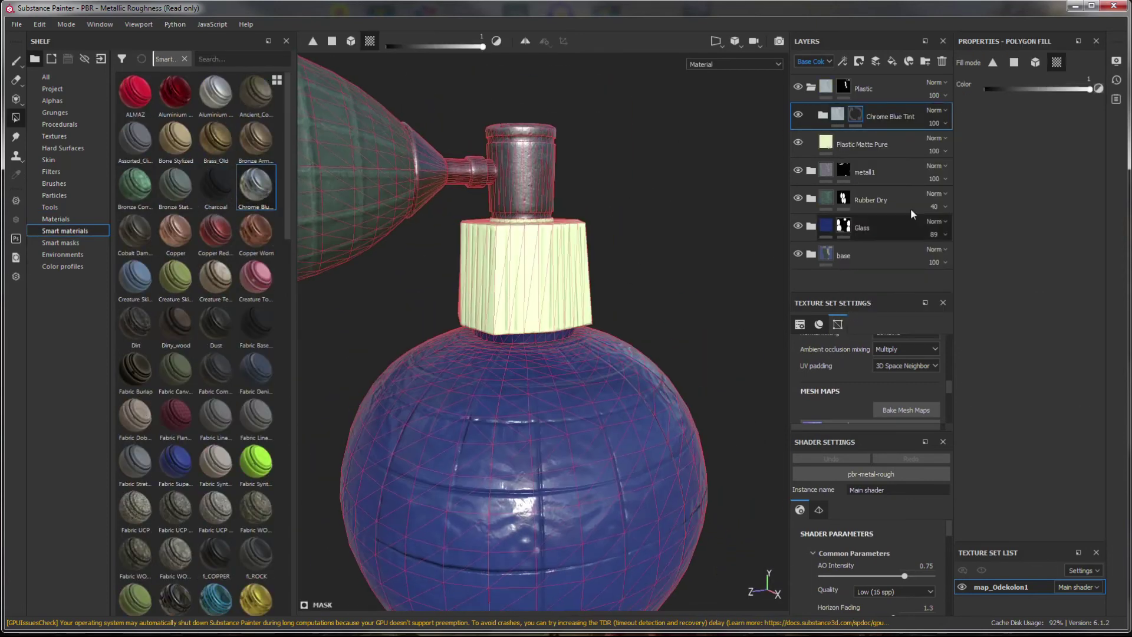
pyautogui.click(888, 137)
pyautogui.click(1061, 147)
pyautogui.click(1062, 211)
pyautogui.scroll(2, 531, 295)
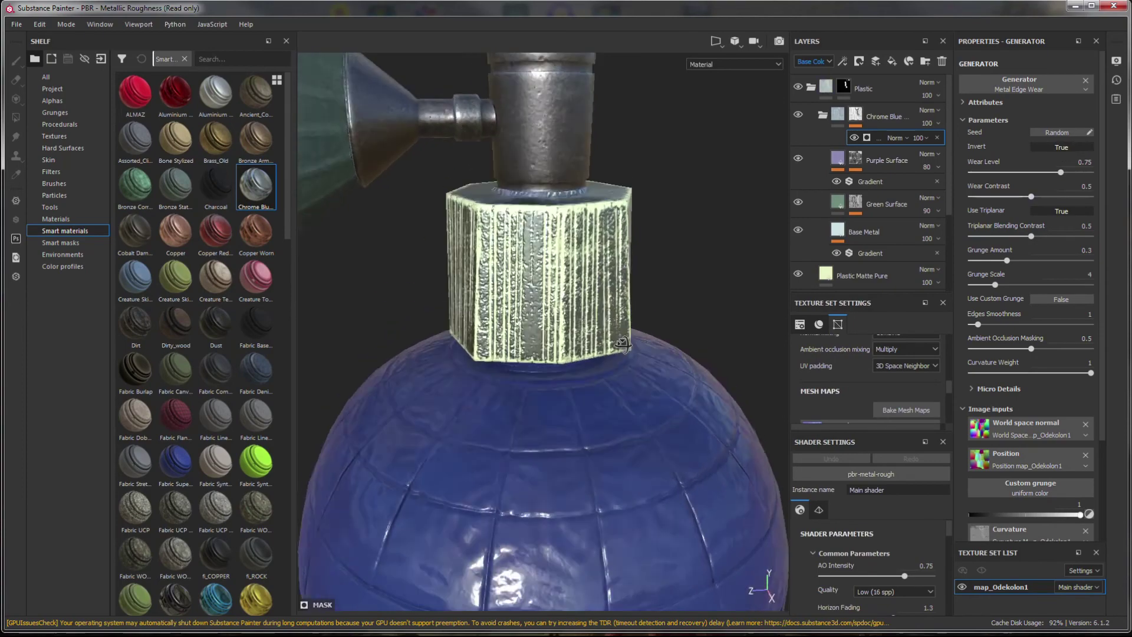
pyautogui.moveTo(1004, 187); pyautogui.dragTo(1010, 188)
# Cut the edge wear grunge amount to 0.04 and lower Plastic folder opacity to 60.
pyautogui.keyDown('alt'); pyautogui.moveTo(530, 354); pyautogui.dragTo(590, 354); pyautogui.keyUp('alt')
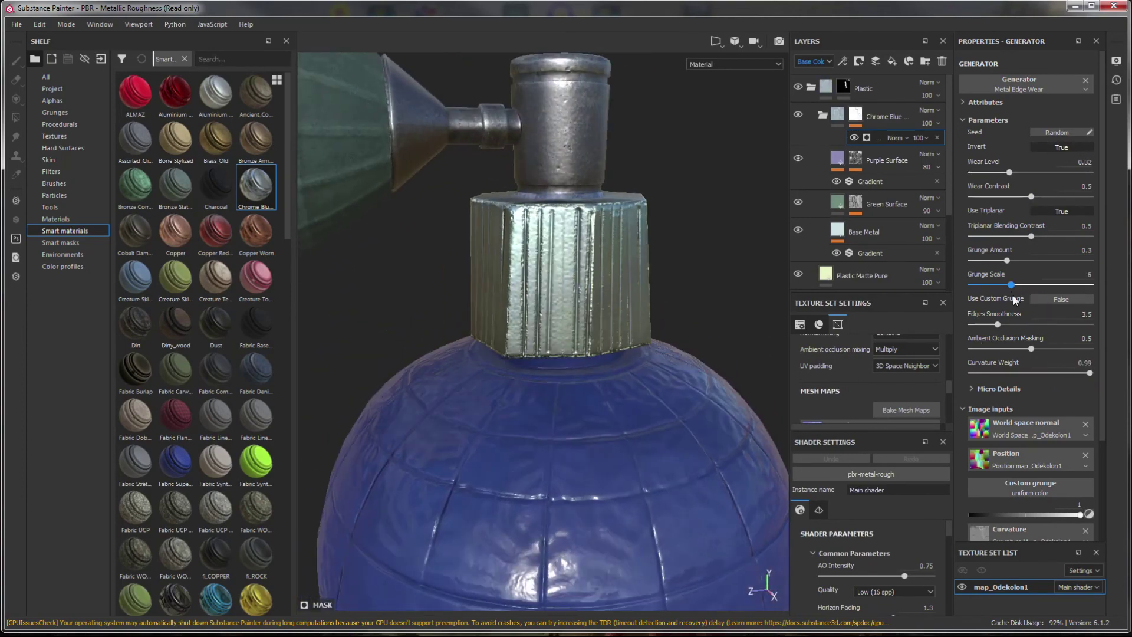
pyautogui.press('f')
pyautogui.moveTo(993, 260); pyautogui.dragTo(977, 260)
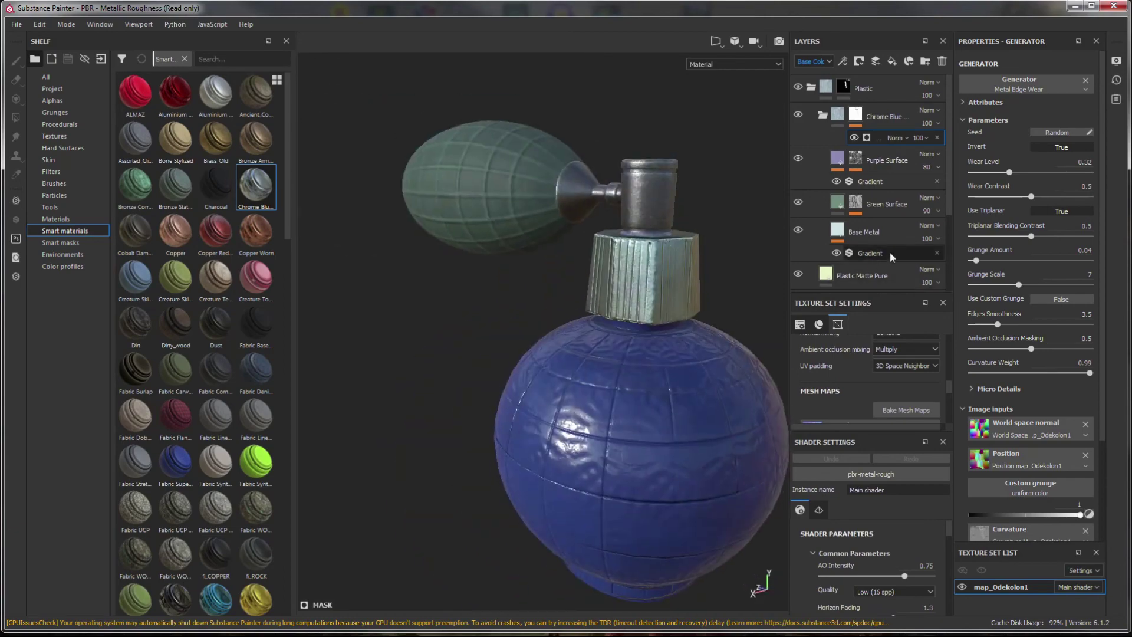
pyautogui.click(844, 233)
pyautogui.keyDown('alt'); pyautogui.moveTo(561, 266); pyautogui.dragTo(619, 267); pyautogui.keyUp('alt')
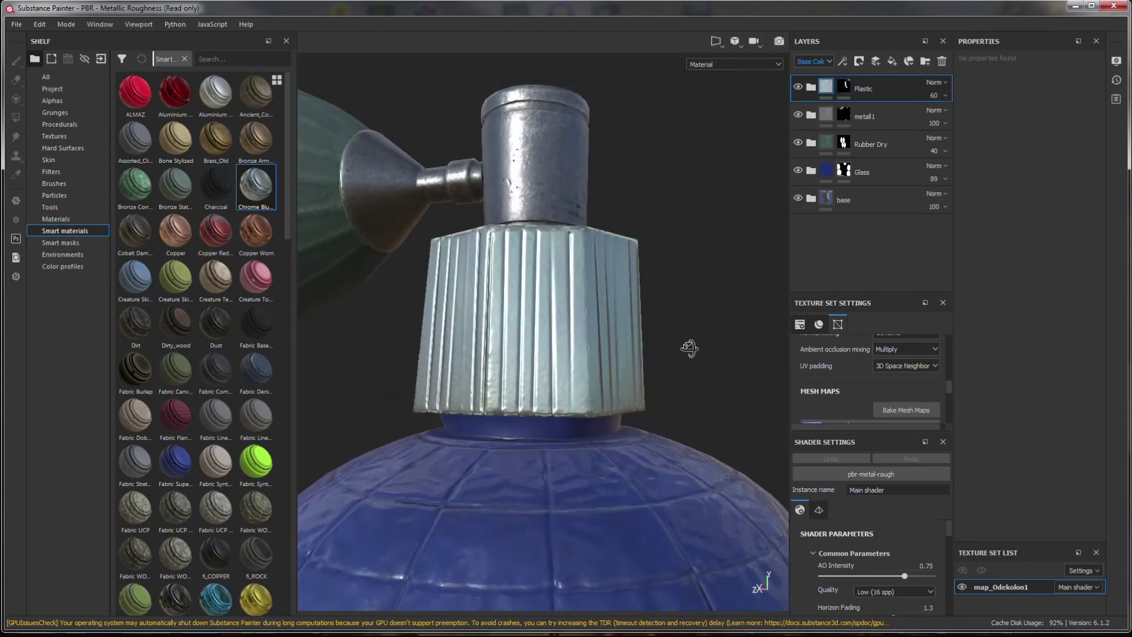
pyautogui.moveTo(969, 116); pyautogui.dragTo(965, 117)
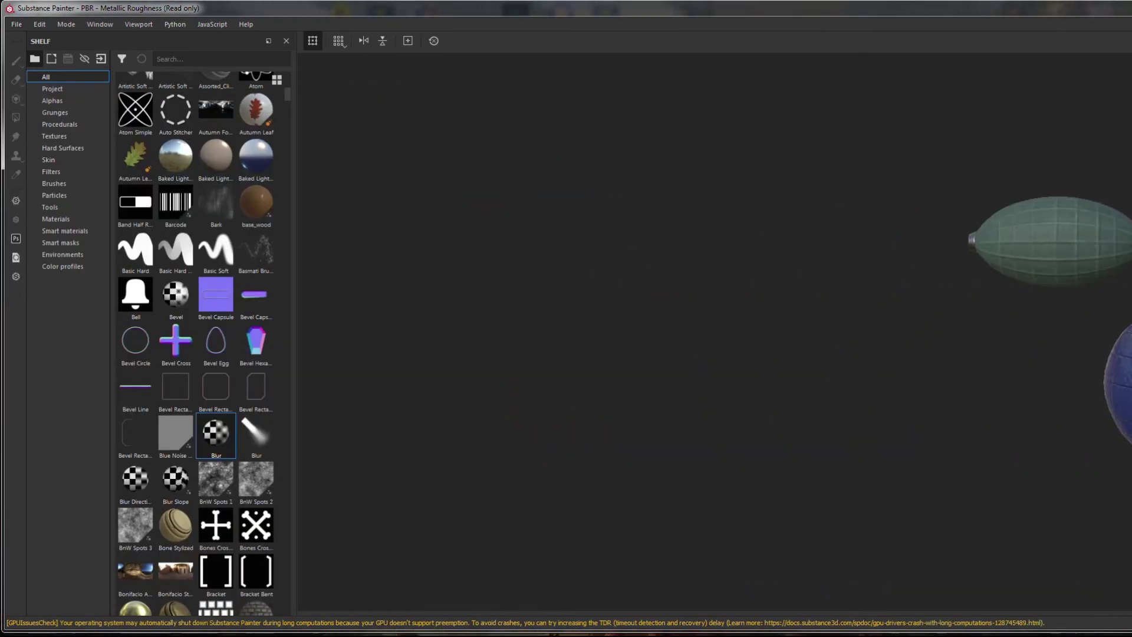
# Orbit the finished bottle and briefly preview its roughness channel.
pyautogui.keyDown('alt'); pyautogui.moveTo(1069, 498); pyautogui.dragTo(756, 402); pyautogui.keyUp('alt')
pyautogui.scroll(3, 756, 402)
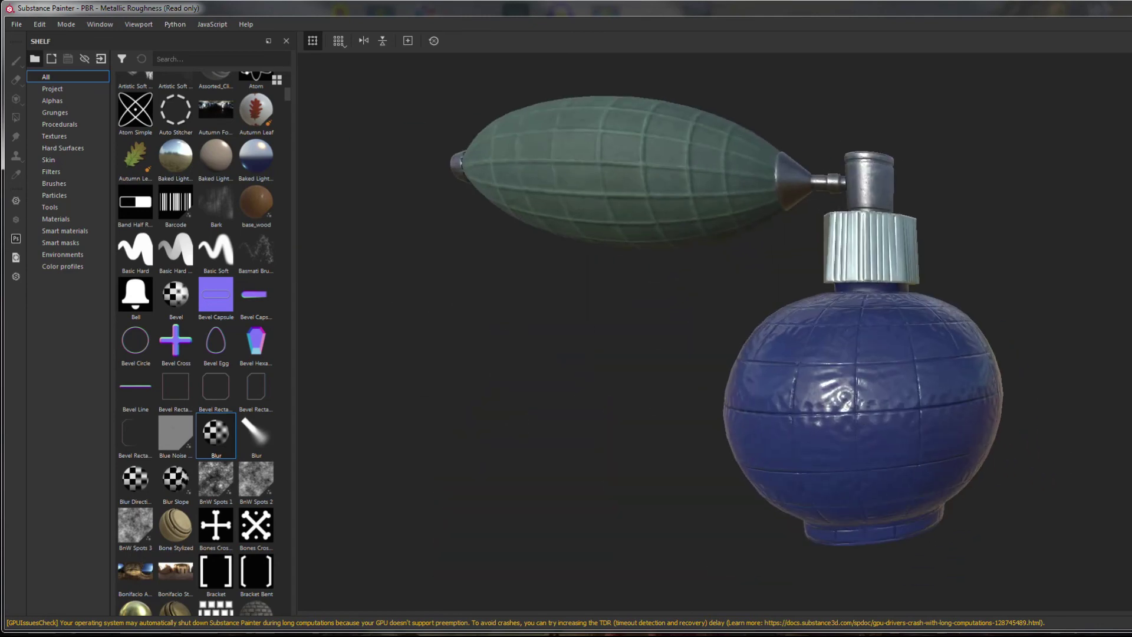
pyautogui.press('c')
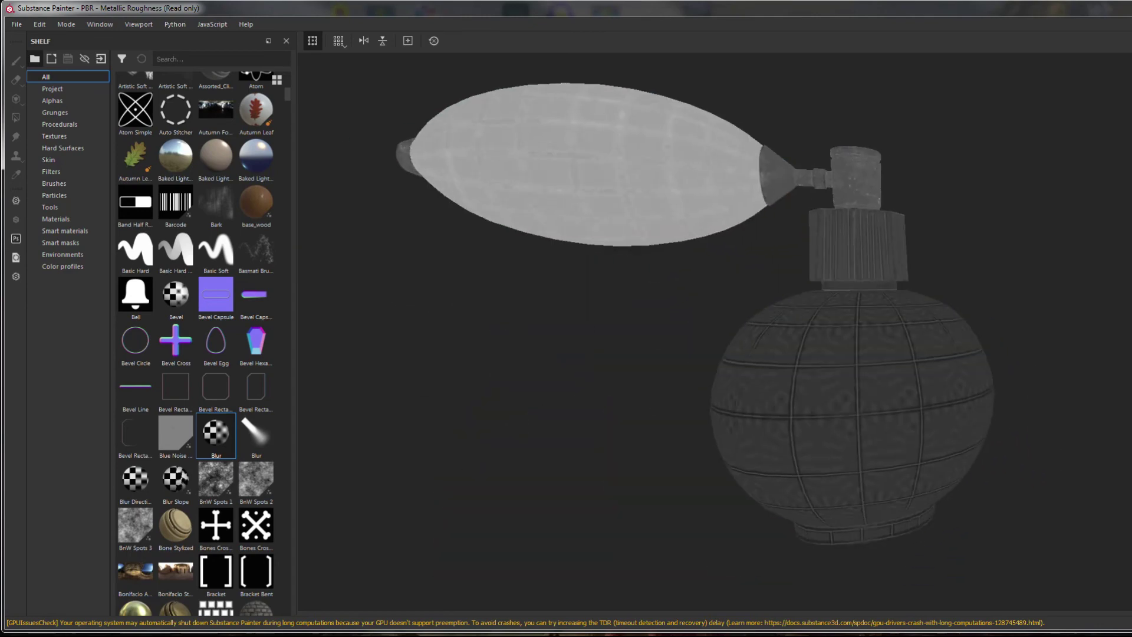
pyautogui.press('m')
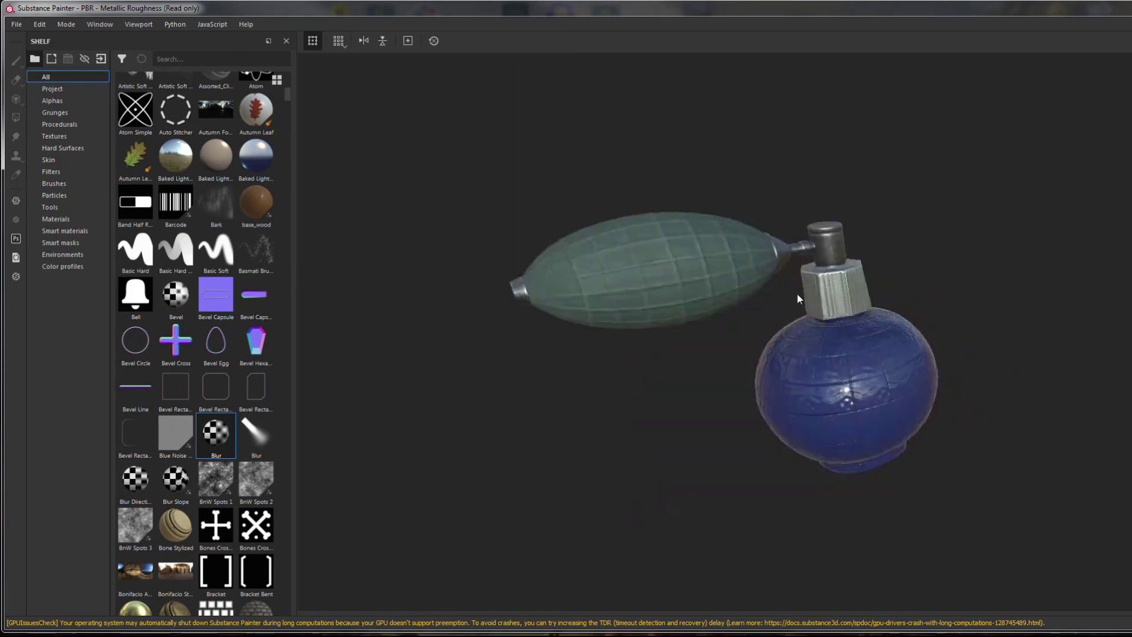
pyautogui.moveTo(632, 296)
pyautogui.keyDown('alt'); pyautogui.mouseDown()
pyautogui.moveTo(1014, 309)
pyautogui.moveTo(1014, 384)
pyautogui.mouseUp(); pyautogui.keyUp('alt')
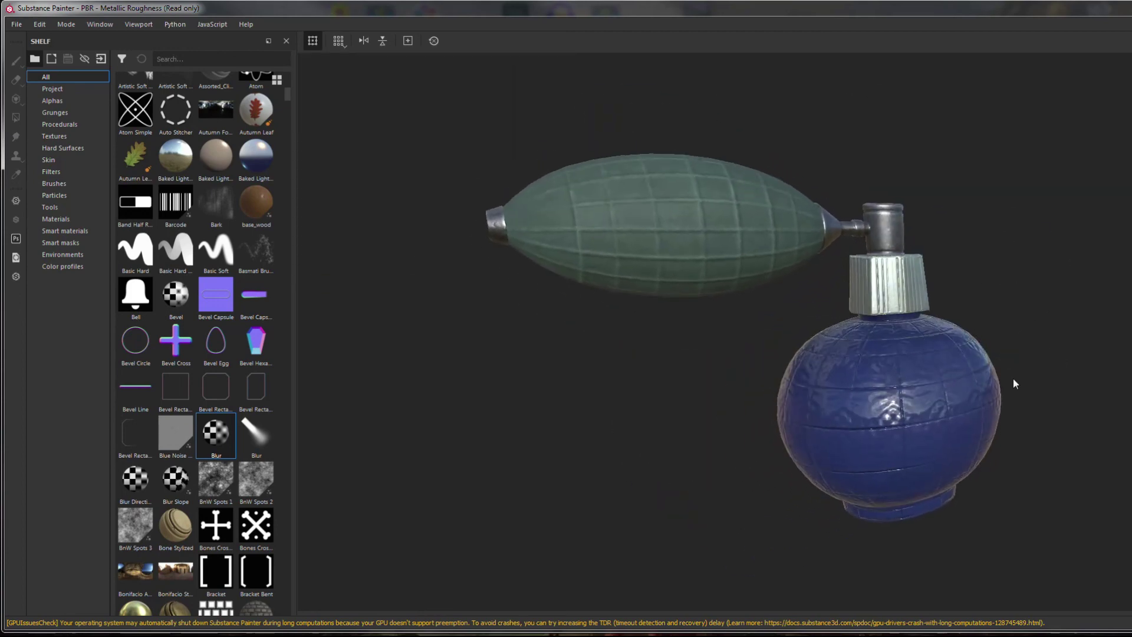
pyautogui.moveTo(899, 525)
pyautogui.keyDown('alt'); pyautogui.mouseDown()
pyautogui.moveTo(506, 516)
pyautogui.moveTo(847, 249)
pyautogui.moveTo(660, 361)
pyautogui.moveTo(933, 387)
pyautogui.moveTo(826, 164)
pyautogui.moveTo(928, 436)
pyautogui.mouseUp(); pyautogui.keyUp('alt')
# Rotate the environment lighting and orbit the bottle for the final preview.
pyautogui.keyDown('shift'); pyautogui.moveTo(928, 437); pyautogui.dragTo(986, 372, button='right'); pyautogui.keyUp('shift')
pyautogui.scroll(-3, 985, 372)
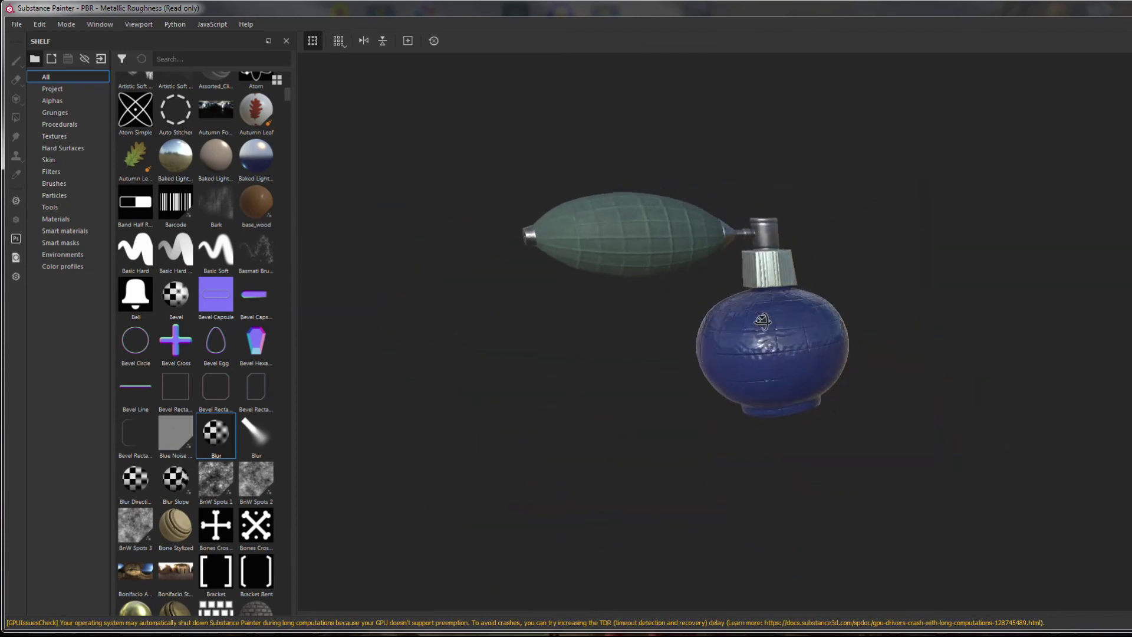
pyautogui.keyDown('alt'); pyautogui.moveTo(986, 372); pyautogui.dragTo(872, 371); pyautogui.keyUp('alt')
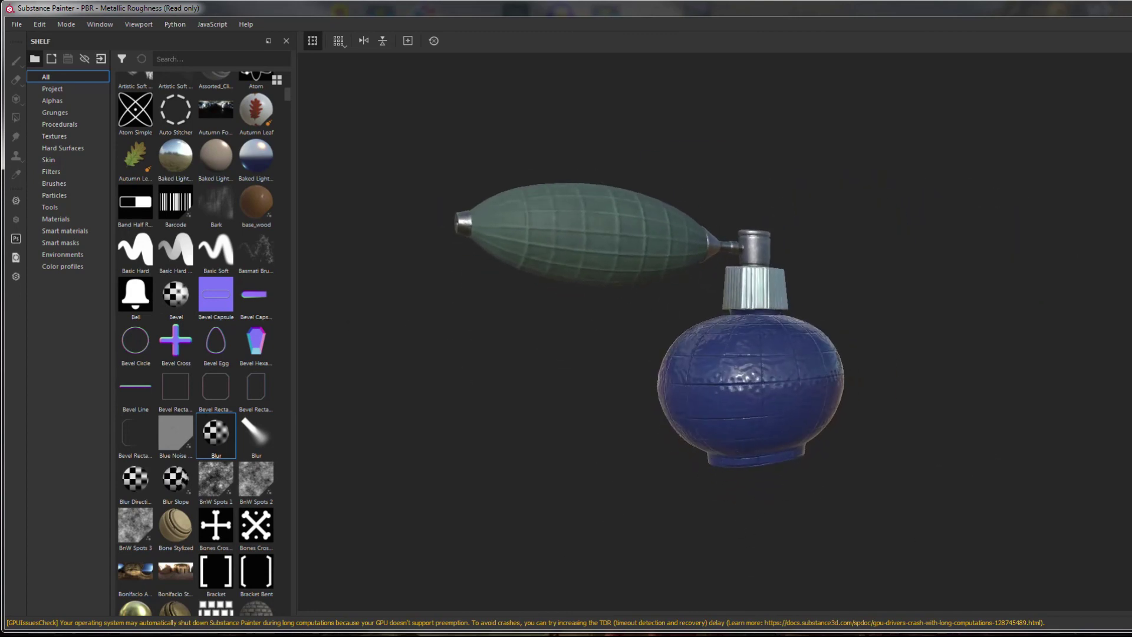
pyautogui.moveTo(293, 330); pyautogui.dragTo(177, 331)
pyautogui.keyDown('alt'); pyautogui.moveTo(596, 463); pyautogui.dragTo(126, 491); pyautogui.keyUp('alt')
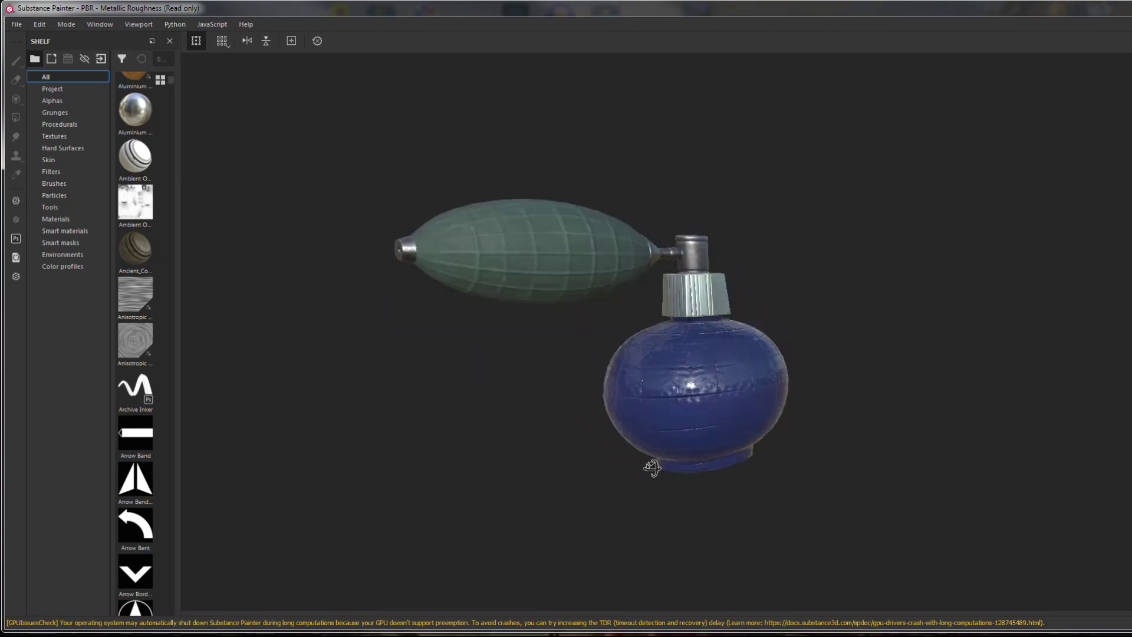